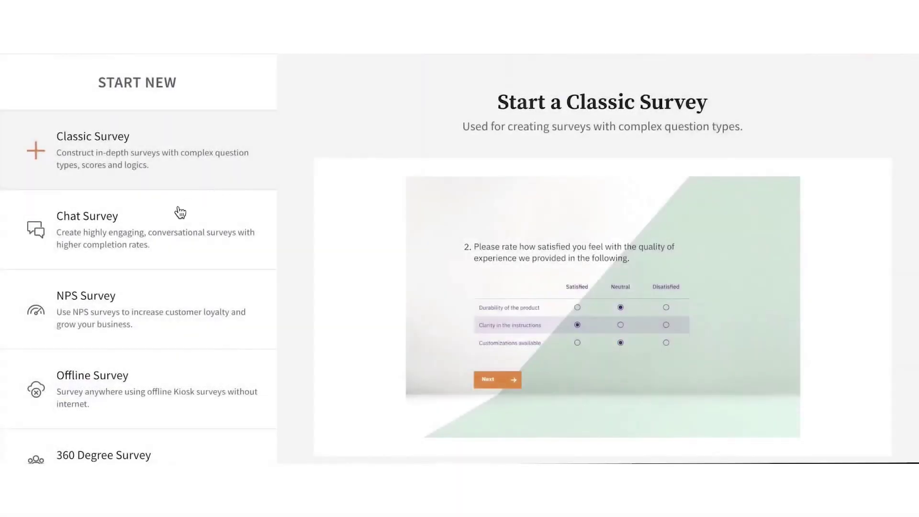
Step: Preview the Chat, NPS, Offline and 360 Degree survey types in SurveySparrow's Start New list
{"action": "left_click", "coordinate": [180, 213]}
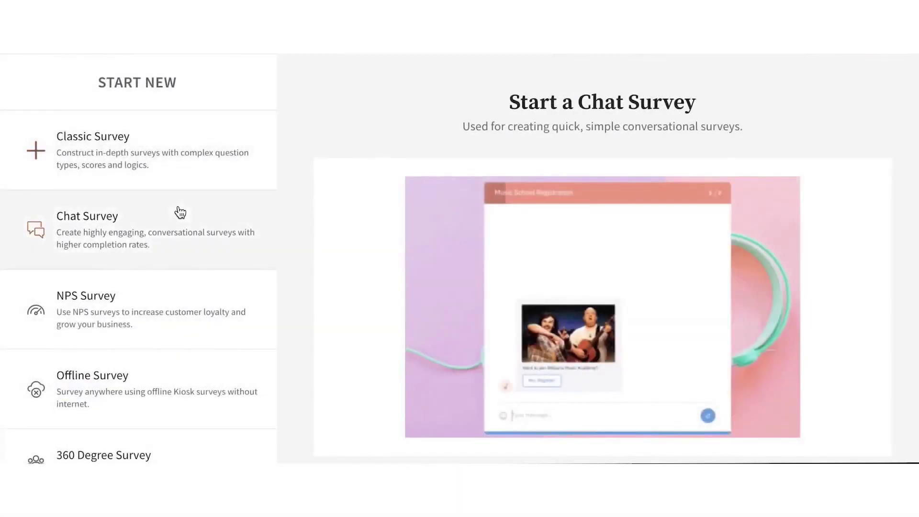
{"action": "left_click", "coordinate": [161, 300]}
{"action": "left_click", "coordinate": [155, 367]}
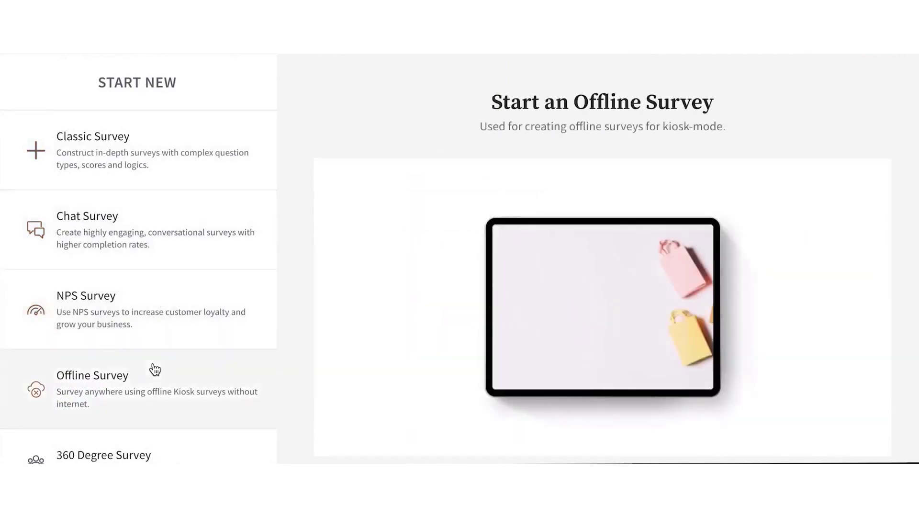
{"action": "scroll", "coordinate": [143, 383], "scroll_direction": "down", "scroll_amount": 2}
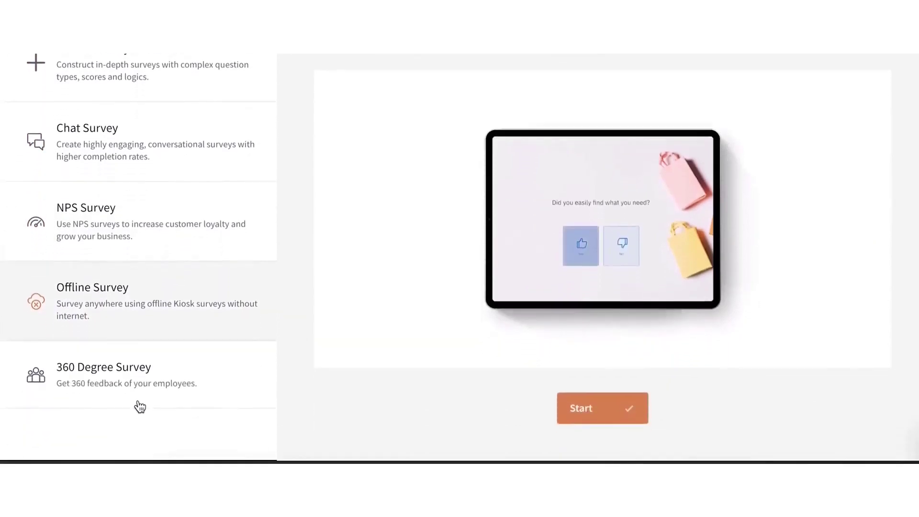
{"action": "left_click", "coordinate": [139, 403]}
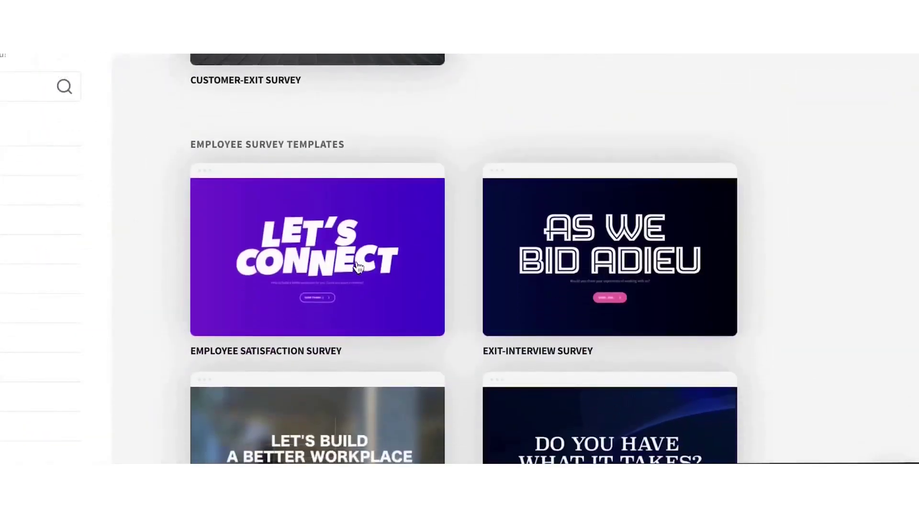
Step: Scroll down through the Employee Survey Templates grid
{"action": "scroll", "coordinate": [357, 266], "scroll_direction": "down", "scroll_amount": 2}
{"action": "scroll", "coordinate": [358, 267], "scroll_direction": "down", "scroll_amount": 2}
{"action": "scroll", "coordinate": [358, 267], "scroll_direction": "down", "scroll_amount": 2}
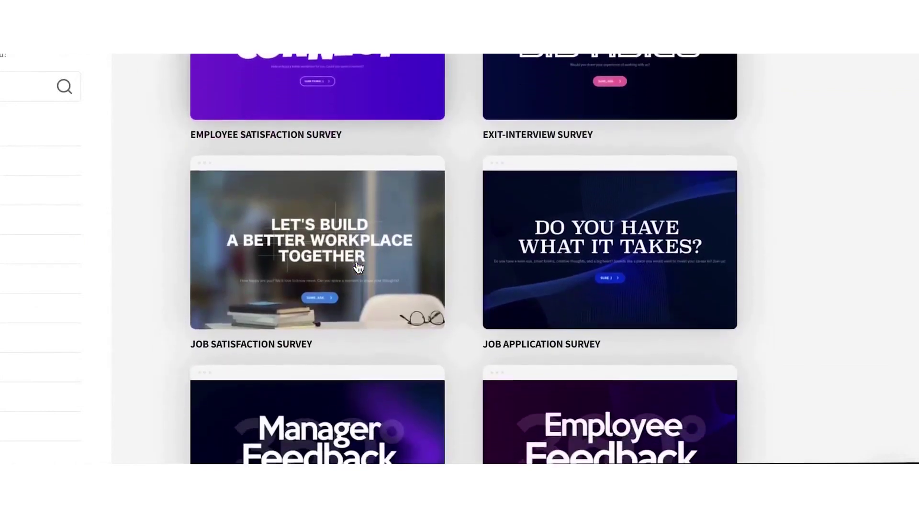
{"action": "scroll", "coordinate": [358, 266], "scroll_direction": "down", "scroll_amount": 3}
{"action": "scroll", "coordinate": [358, 266], "scroll_direction": "down", "scroll_amount": 2}
{"action": "scroll", "coordinate": [358, 267], "scroll_direction": "down", "scroll_amount": 1}
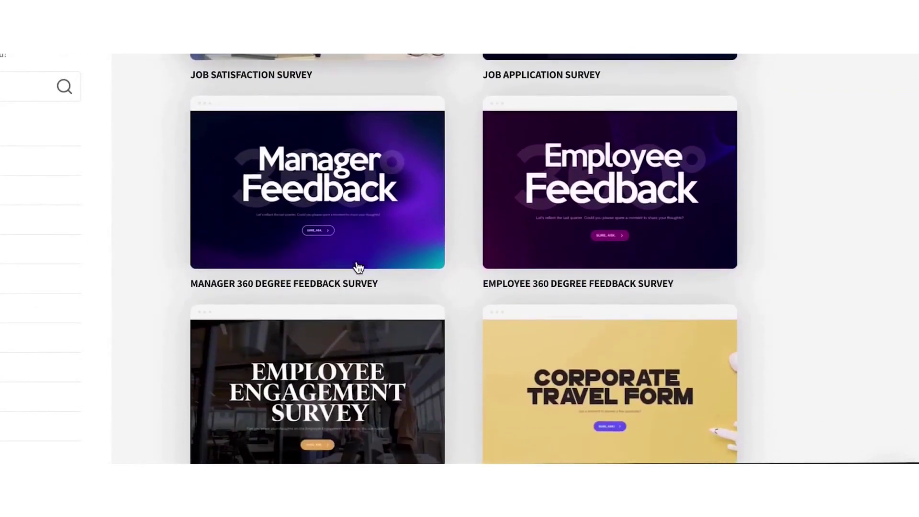
{"action": "scroll", "coordinate": [358, 267], "scroll_direction": "down", "scroll_amount": 1}
{"action": "scroll", "coordinate": [358, 267], "scroll_direction": "down", "scroll_amount": 4}
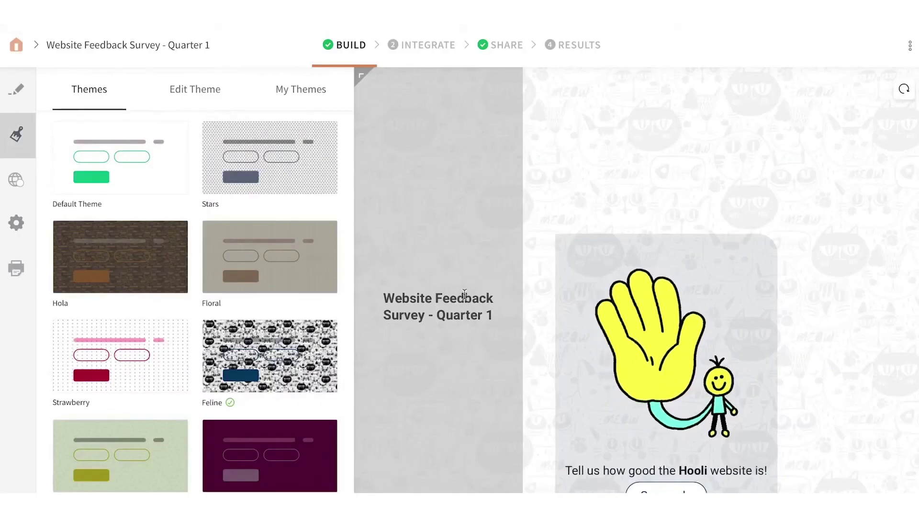
Step: Go to the Share step and copy the Website Feedback survey's short link
{"action": "left_click", "coordinate": [500, 57]}
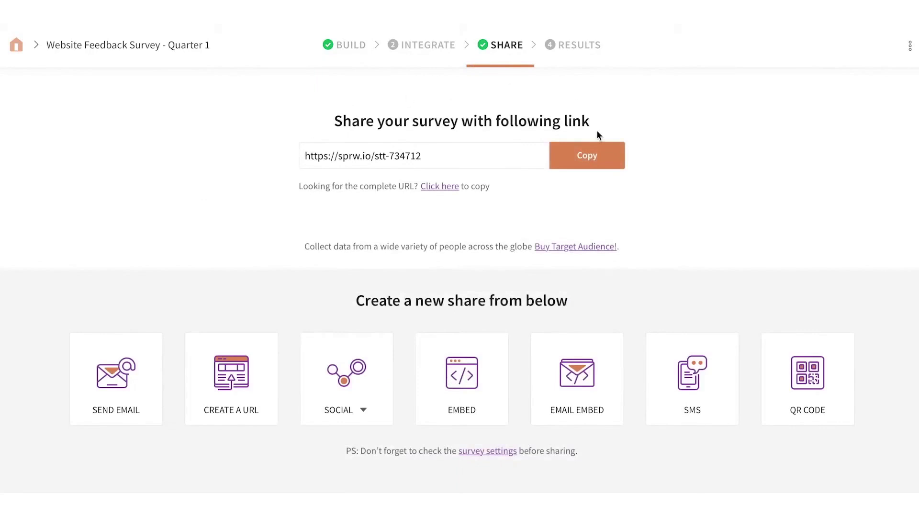
{"action": "left_click", "coordinate": [589, 157]}
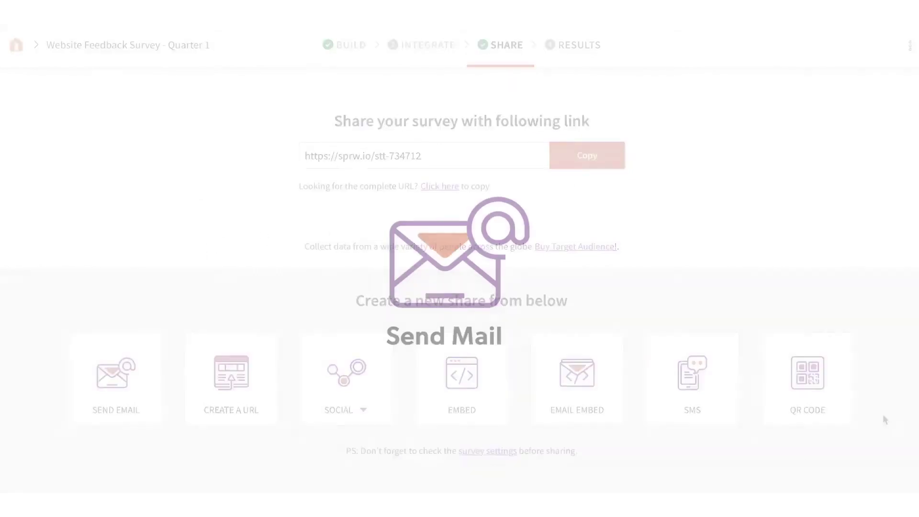
Step: Email the Sample list, adding a 1-day partial-responder reminder titled 'Your Prize is Waiting!'
{"action": "type", "text": "sa"}
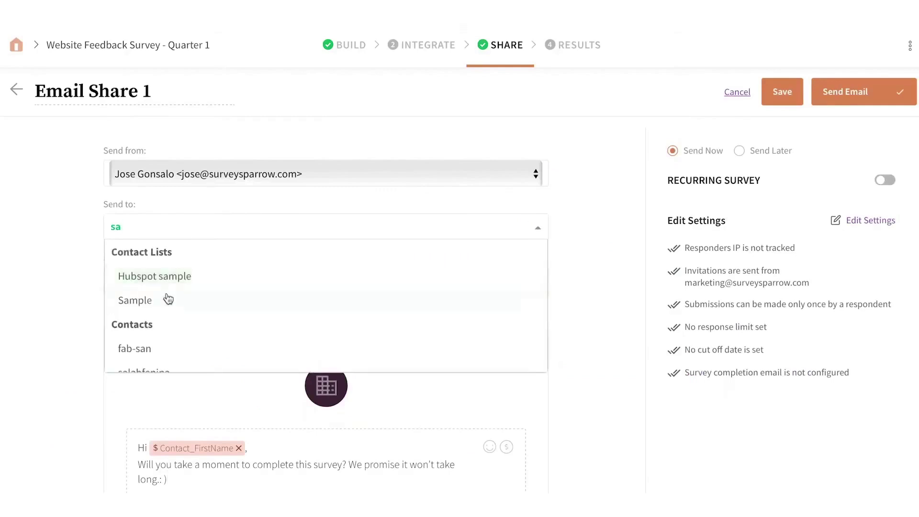
{"action": "left_click", "coordinate": [144, 300]}
{"action": "scroll", "coordinate": [325, 287], "scroll_direction": "down", "scroll_amount": 10}
{"action": "left_click", "coordinate": [249, 302]}
{"action": "left_click", "coordinate": [403, 301]}
{"action": "left_click", "coordinate": [403, 234]}
{"action": "key", "text": "Tab"}
{"action": "type", "text": "Your P"}
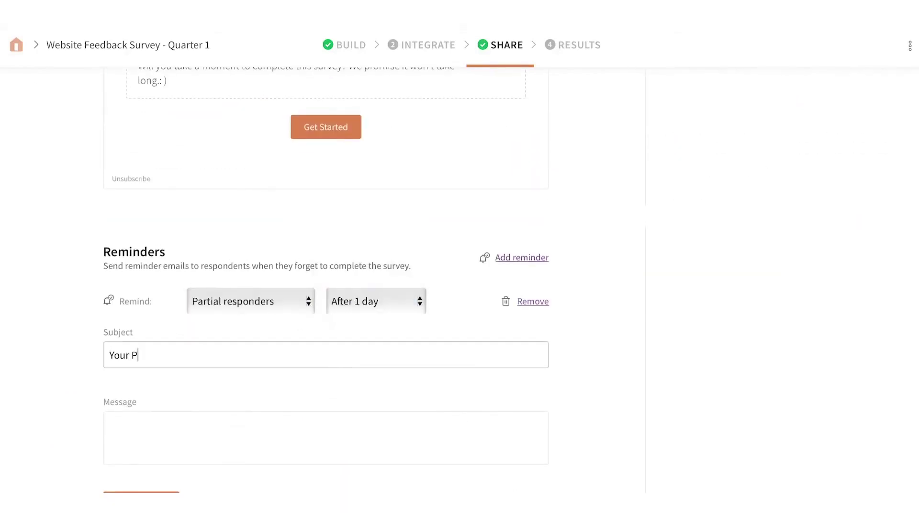
{"action": "type", "text": "rize is Waiting!"}
{"action": "key", "text": "Tab"}
{"action": "type", "text": "We no"}
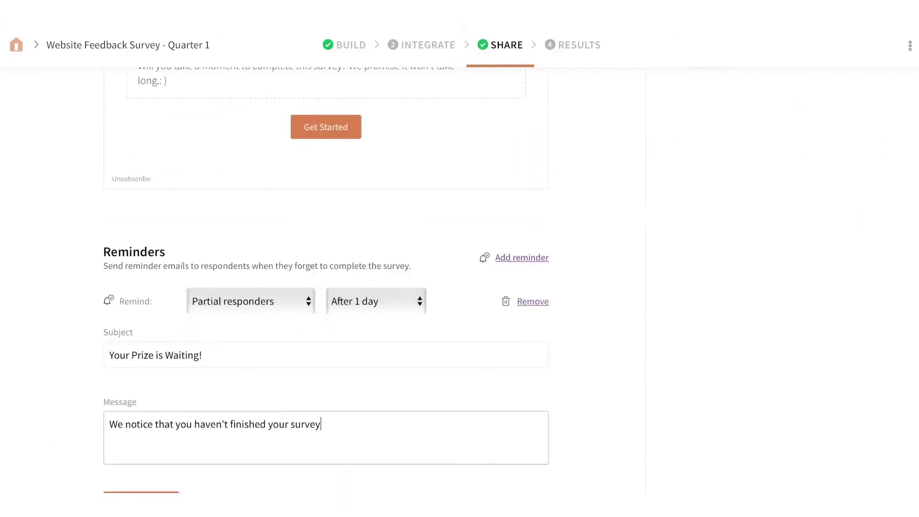
Step: Set the email to send now, recurring every year, and start a new web link share
{"action": "scroll", "coordinate": [326, 287], "scroll_direction": "up", "scroll_amount": 5}
{"action": "scroll", "coordinate": [325, 287], "scroll_direction": "up", "scroll_amount": 5}
{"action": "left_click", "coordinate": [693, 156]}
{"action": "left_click", "coordinate": [885, 180]}
{"action": "left_click", "coordinate": [781, 232]}
{"action": "left_click", "coordinate": [728, 308]}
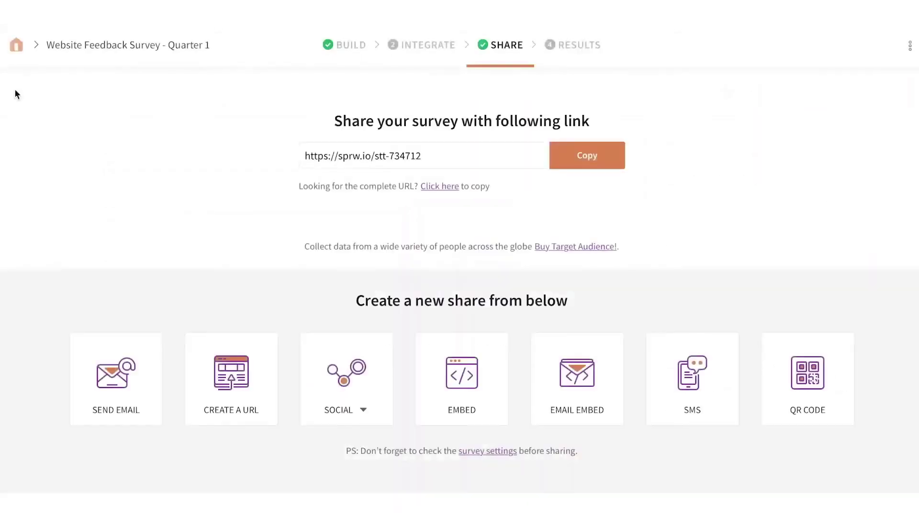
{"action": "left_click", "coordinate": [229, 372]}
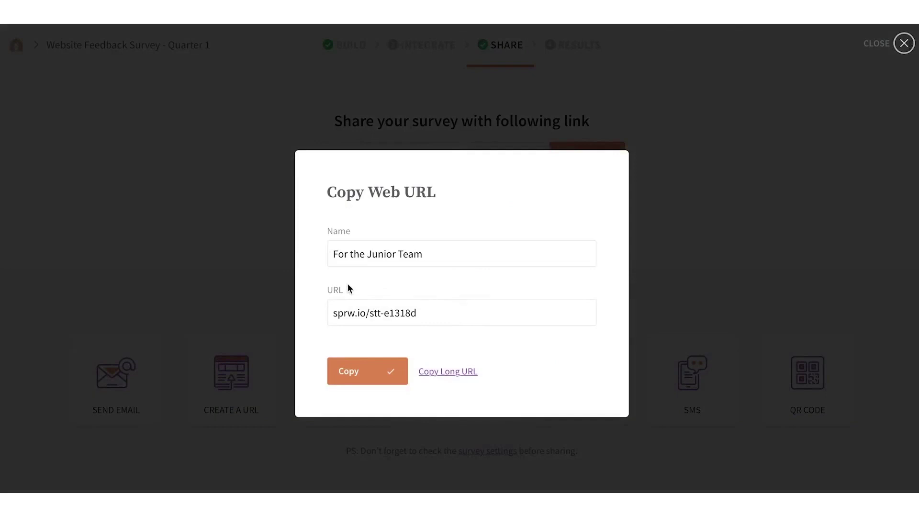
Step: Copy the Junior Team web link and set up a Facebook social share
{"action": "left_click", "coordinate": [367, 373]}
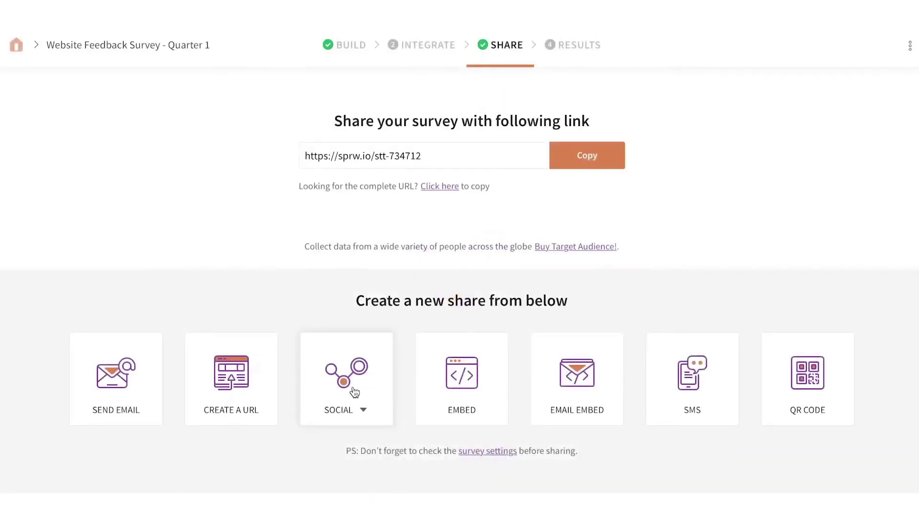
{"action": "left_click", "coordinate": [354, 393]}
{"action": "left_click", "coordinate": [361, 444]}
{"action": "scroll", "coordinate": [363, 430], "scroll_direction": "down", "scroll_amount": 1}
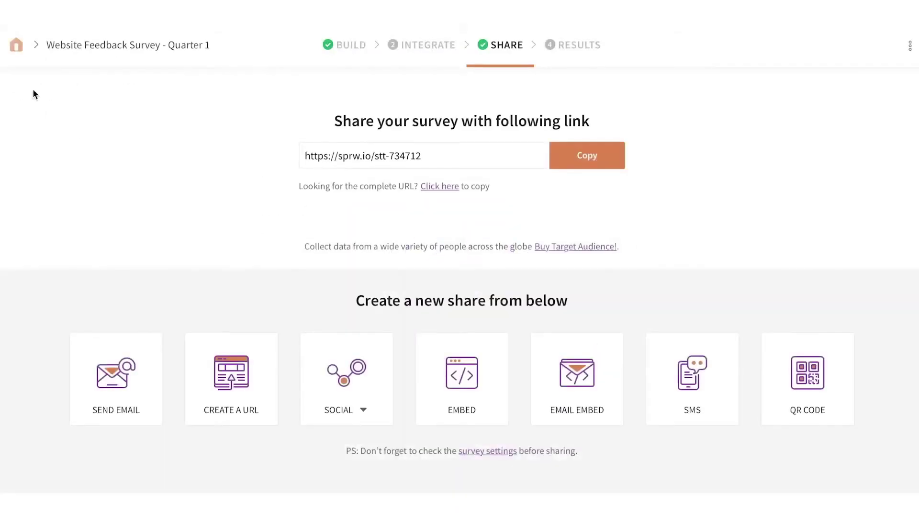
Step: Try the embed share's chat and inline display modes
{"action": "left_click", "coordinate": [454, 386]}
{"action": "left_click", "coordinate": [186, 255]}
{"action": "left_click", "coordinate": [268, 264]}
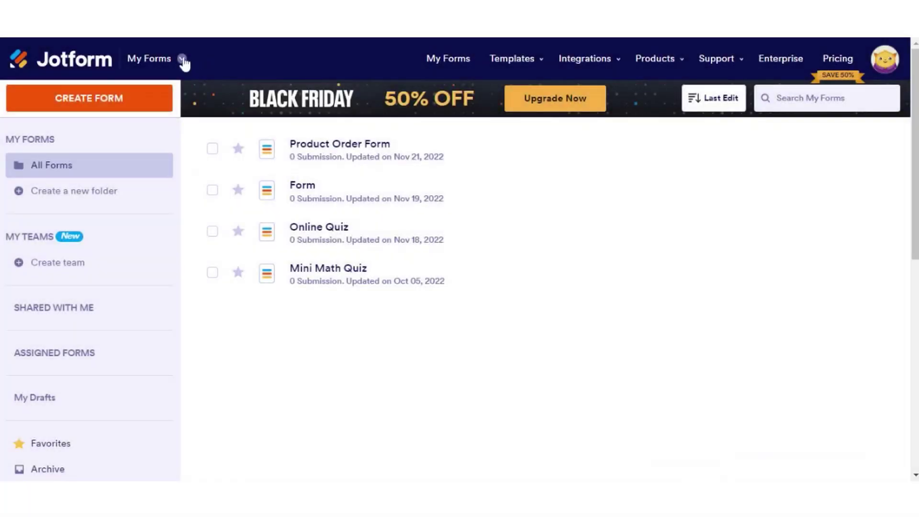
Step: Start a new Jotform form from a template, filtered to Survey Templates
{"action": "left_click", "coordinate": [182, 60]}
{"action": "left_click", "coordinate": [182, 60]}
{"action": "left_click", "coordinate": [105, 109]}
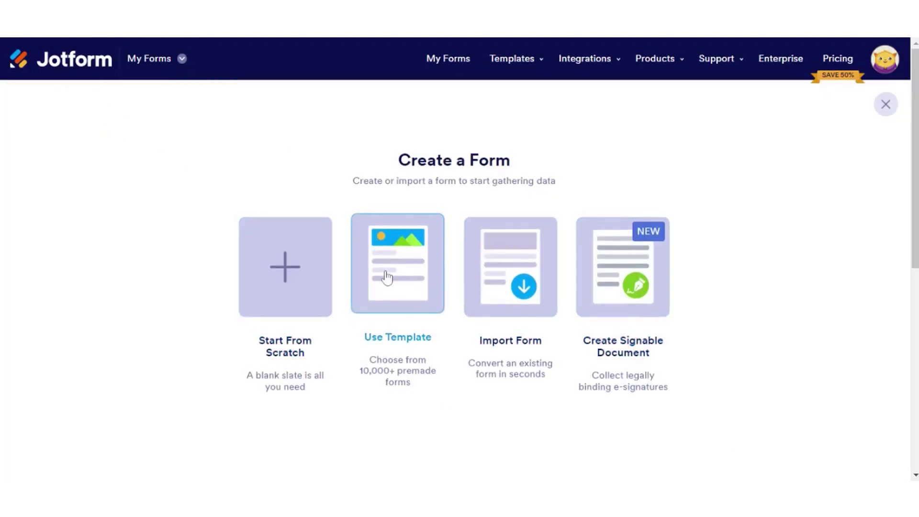
{"action": "left_click", "coordinate": [387, 277]}
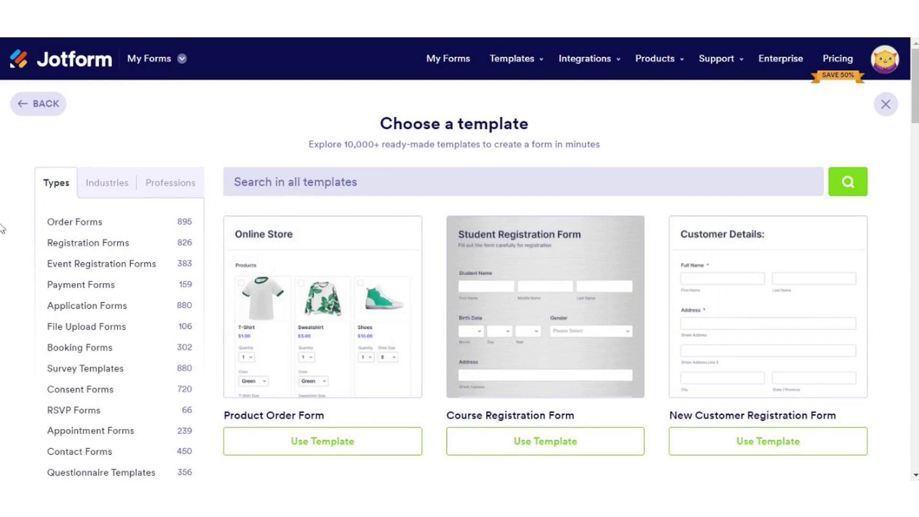
{"action": "scroll", "coordinate": [2, 228], "scroll_direction": "down", "scroll_amount": 3}
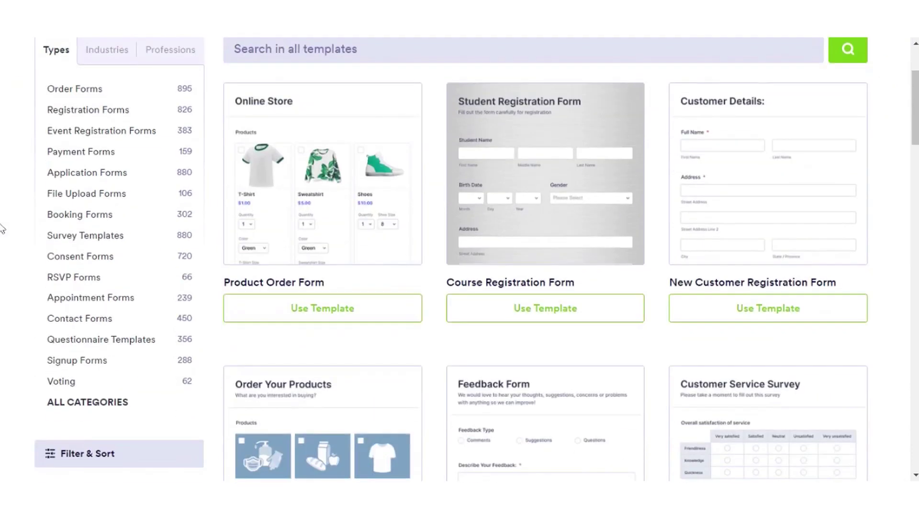
{"action": "left_click", "coordinate": [117, 240]}
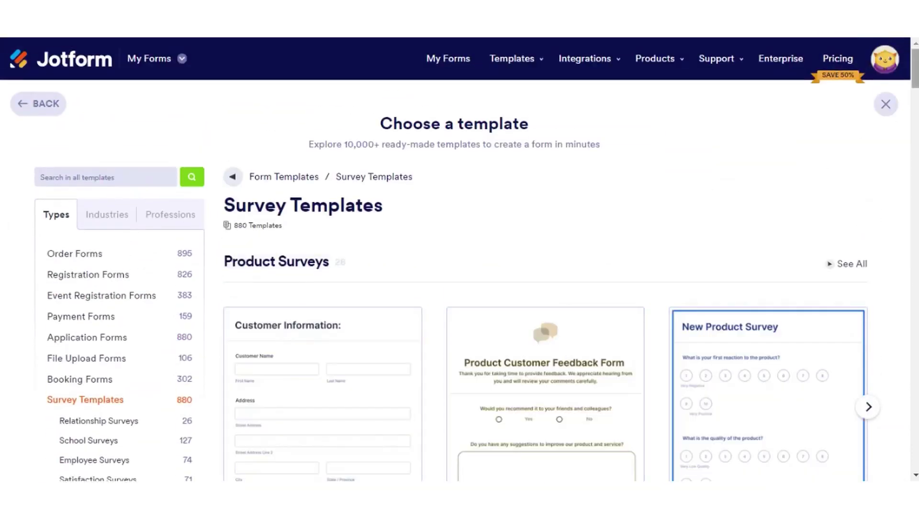
Step: Scroll through the Survey Templates categories
{"action": "scroll", "coordinate": [896, 166], "scroll_direction": "down", "scroll_amount": 4}
{"action": "scroll", "coordinate": [896, 166], "scroll_direction": "down", "scroll_amount": 3}
{"action": "scroll", "coordinate": [896, 167], "scroll_direction": "down", "scroll_amount": 3}
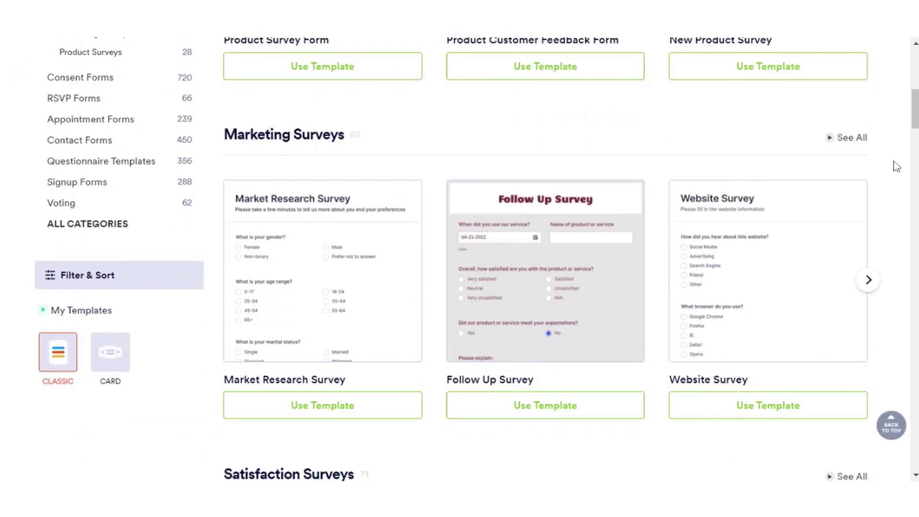
{"action": "scroll", "coordinate": [897, 166], "scroll_direction": "down", "scroll_amount": 4}
{"action": "scroll", "coordinate": [897, 166], "scroll_direction": "down", "scroll_amount": 3}
{"action": "scroll", "coordinate": [897, 167], "scroll_direction": "down", "scroll_amount": 5}
{"action": "scroll", "coordinate": [896, 167], "scroll_direction": "down", "scroll_amount": 2}
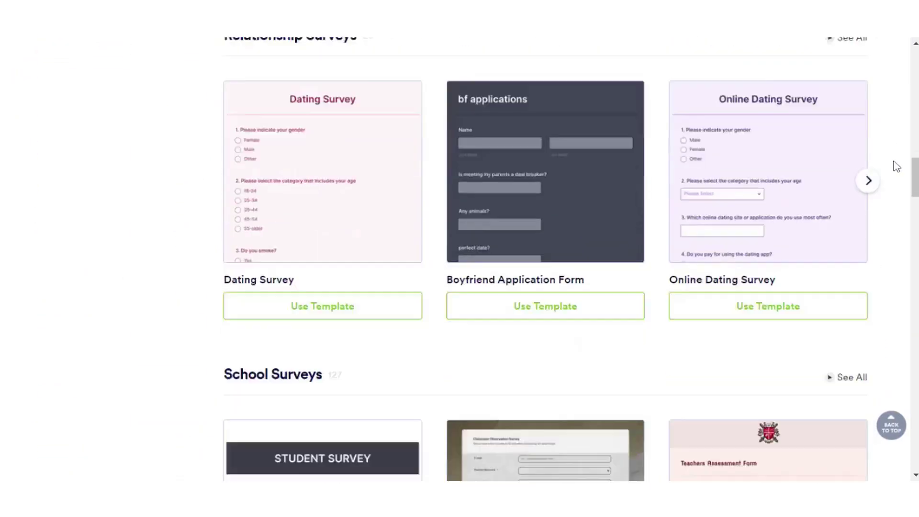
{"action": "scroll", "coordinate": [897, 166], "scroll_direction": "down", "scroll_amount": 4}
{"action": "scroll", "coordinate": [896, 167], "scroll_direction": "down", "scroll_amount": 4}
{"action": "scroll", "coordinate": [897, 167], "scroll_direction": "down", "scroll_amount": 4}
{"action": "scroll", "coordinate": [897, 167], "scroll_direction": "down", "scroll_amount": 4}
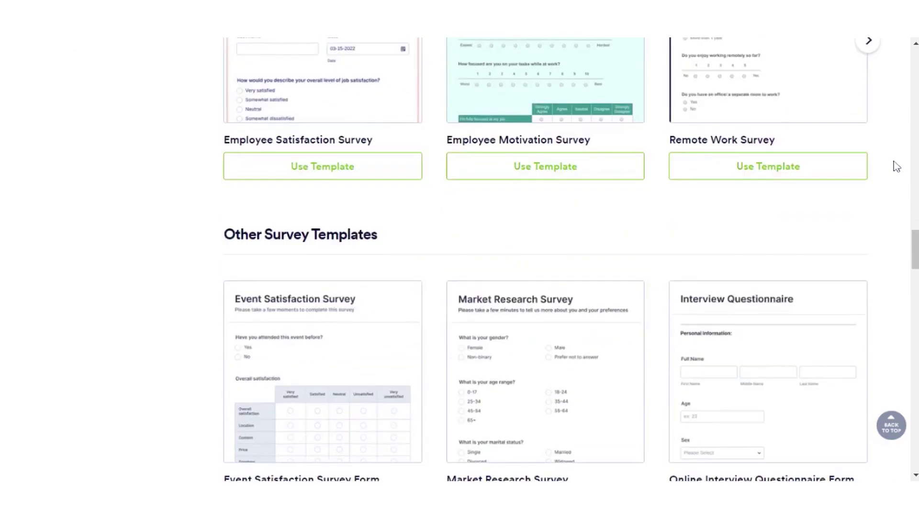
{"action": "scroll", "coordinate": [897, 167], "scroll_direction": "down", "scroll_amount": 3}
{"action": "scroll", "coordinate": [897, 167], "scroll_direction": "down", "scroll_amount": 4}
{"action": "scroll", "coordinate": [896, 166], "scroll_direction": "down", "scroll_amount": 4}
{"action": "scroll", "coordinate": [895, 168], "scroll_direction": "down", "scroll_amount": 5}
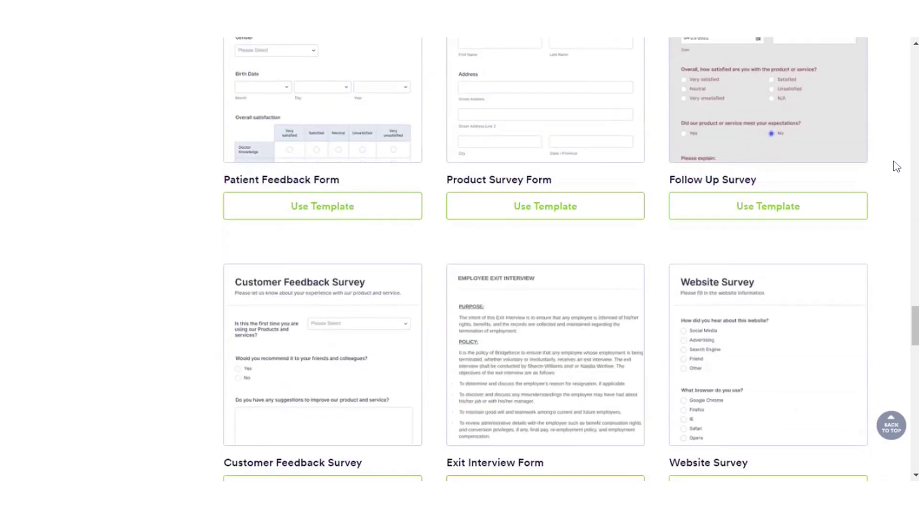
{"action": "scroll", "coordinate": [893, 172], "scroll_direction": "down", "scroll_amount": 6}
{"action": "scroll", "coordinate": [890, 179], "scroll_direction": "down", "scroll_amount": 2}
{"action": "scroll", "coordinate": [886, 186], "scroll_direction": "down", "scroll_amount": 5}
{"action": "scroll", "coordinate": [886, 186], "scroll_direction": "down", "scroll_amount": 5}
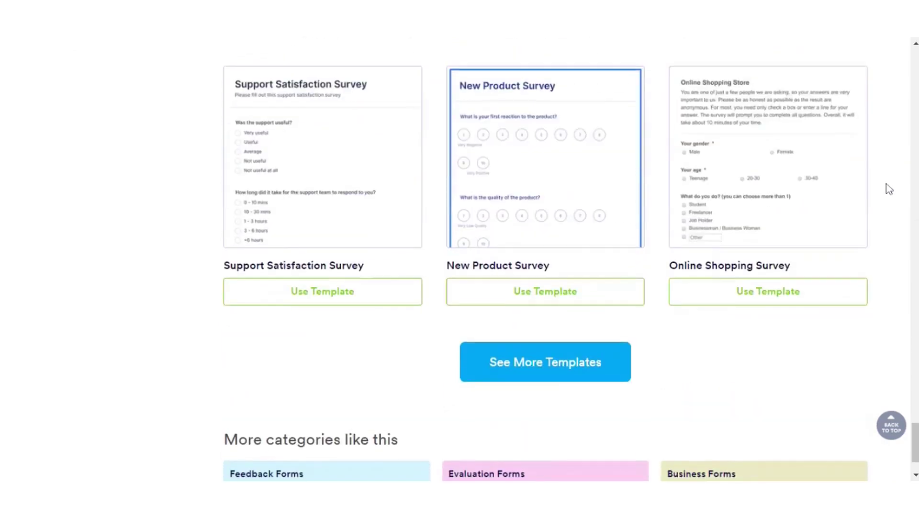
{"action": "left_click_drag", "start_coordinate": [915, 443], "coordinate": [800, 109]}
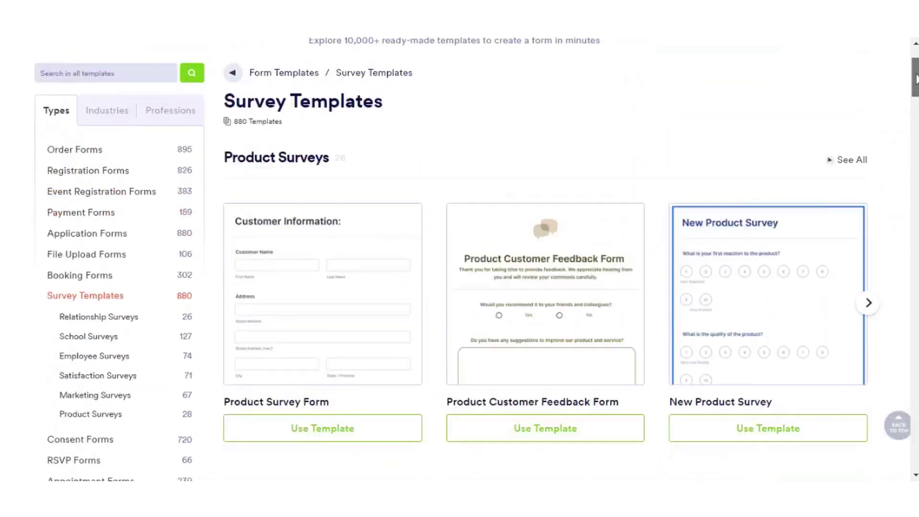
{"action": "scroll", "coordinate": [439, 168], "scroll_direction": "down", "scroll_amount": 4}
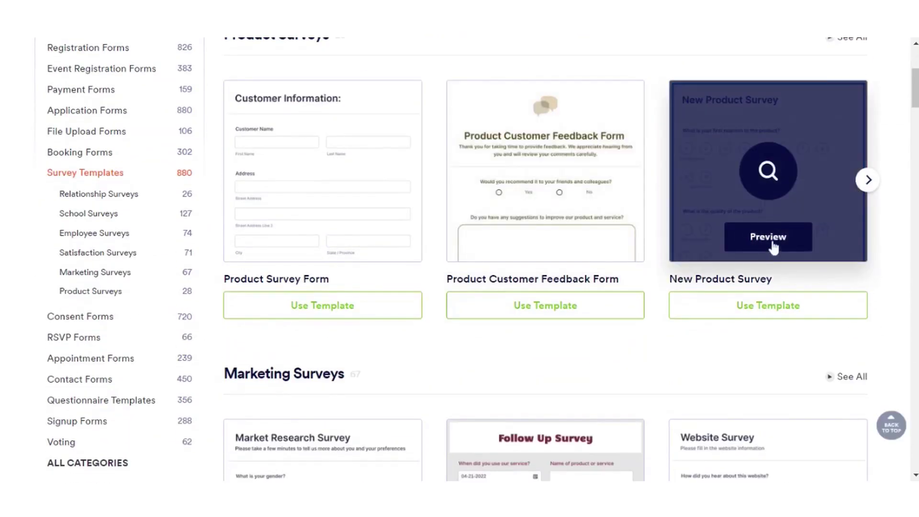
Step: Preview and use the New Product Survey template, closing the Organization Settings logo prompt
{"action": "left_click", "coordinate": [773, 242]}
{"action": "scroll", "coordinate": [759, 261], "scroll_direction": "down", "scroll_amount": 2}
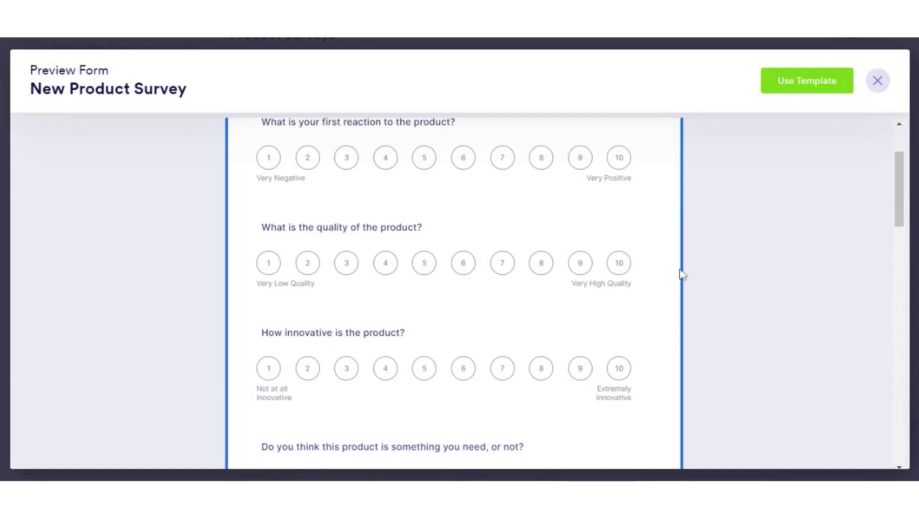
{"action": "scroll", "coordinate": [681, 273], "scroll_direction": "down", "scroll_amount": 6}
{"action": "scroll", "coordinate": [681, 274], "scroll_direction": "down", "scroll_amount": 5}
{"action": "scroll", "coordinate": [681, 274], "scroll_direction": "down", "scroll_amount": 5}
{"action": "scroll", "coordinate": [681, 273], "scroll_direction": "down", "scroll_amount": 2}
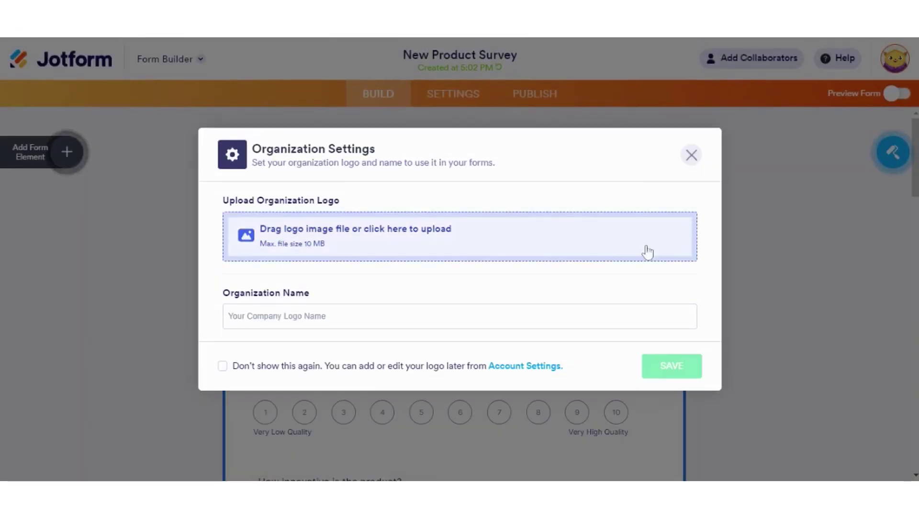
{"action": "left_click", "coordinate": [690, 152]}
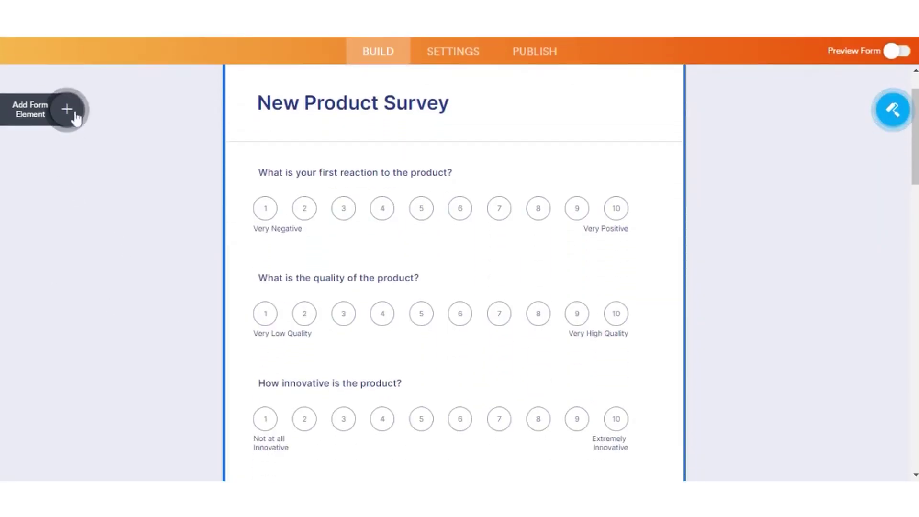
{"action": "left_click", "coordinate": [72, 113]}
Step: Browse the Basic, Payments and Widgets form element lists
{"action": "left_click_drag", "start_coordinate": [179, 150], "coordinate": [177, 230]}
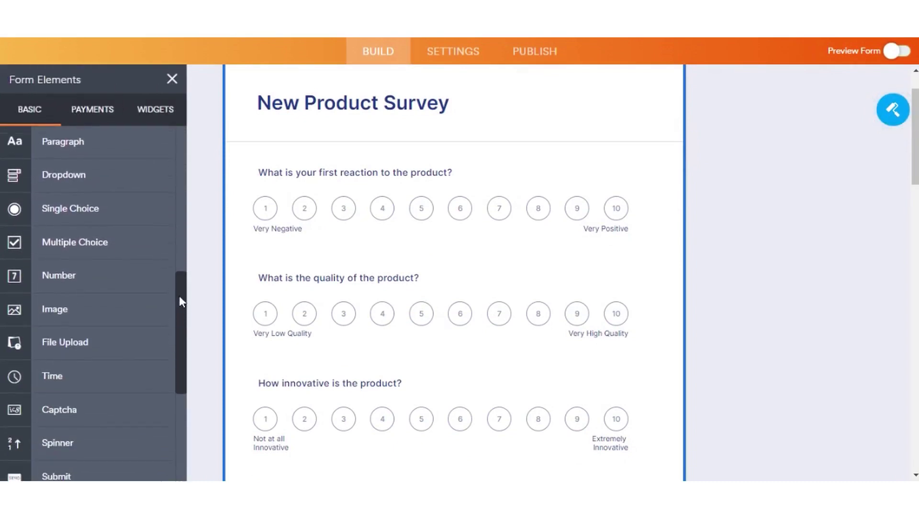
{"action": "mouse_move", "coordinate": [176, 230]}
{"action": "left_mouse_down"}
{"action": "mouse_move", "coordinate": [189, 371]}
{"action": "mouse_move", "coordinate": [158, 129]}
{"action": "left_mouse_up"}
{"action": "left_click", "coordinate": [100, 122]}
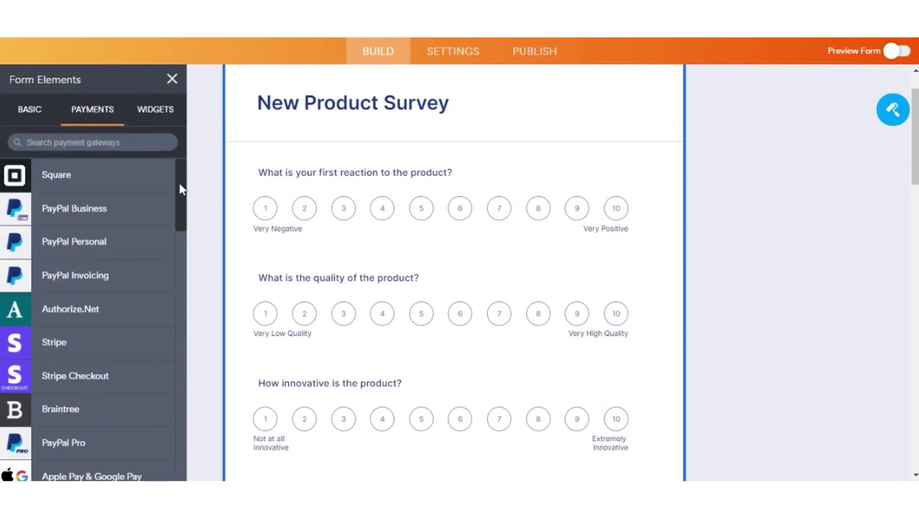
{"action": "left_click_drag", "start_coordinate": [179, 182], "coordinate": [180, 218]}
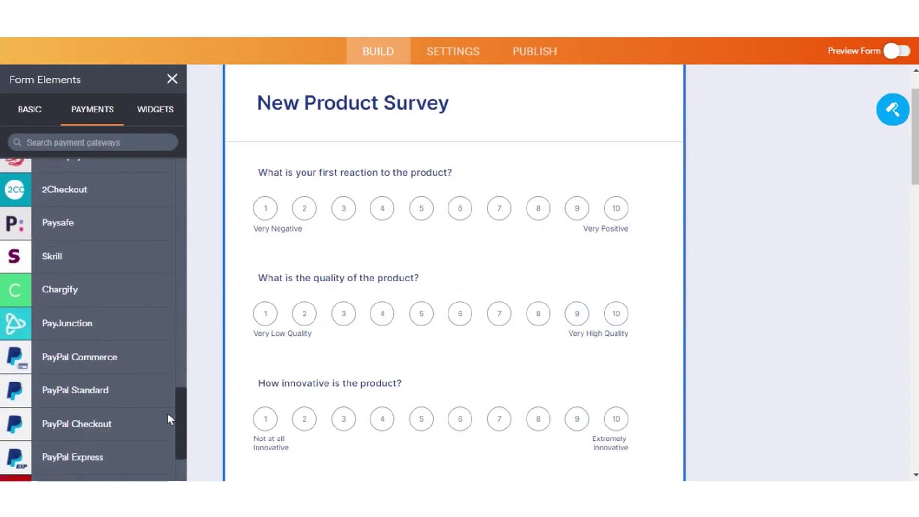
{"action": "left_click", "coordinate": [167, 112]}
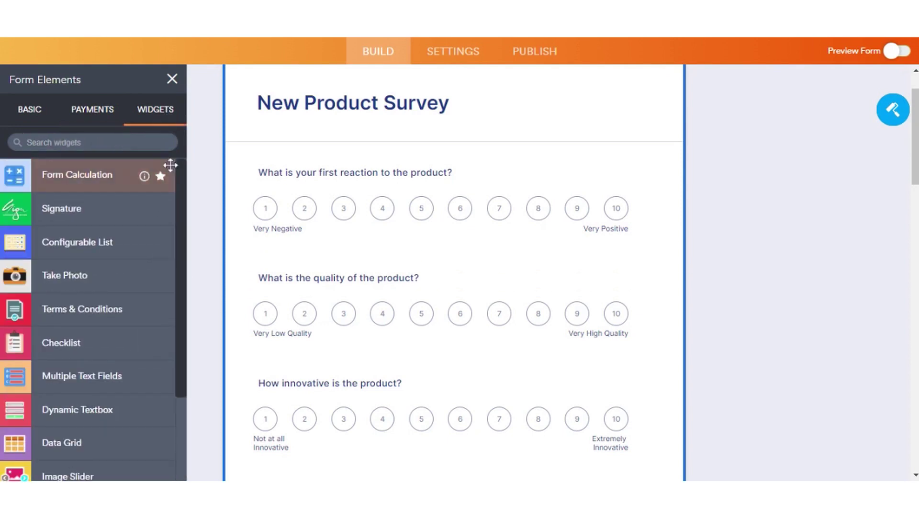
{"action": "left_click_drag", "start_coordinate": [181, 185], "coordinate": [196, 303]}
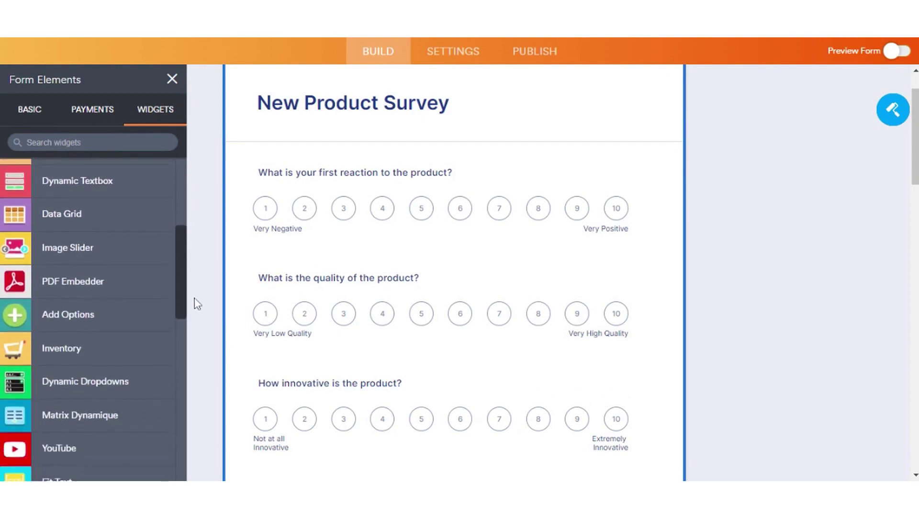
{"action": "left_click_drag", "start_coordinate": [187, 415], "coordinate": [182, 476]}
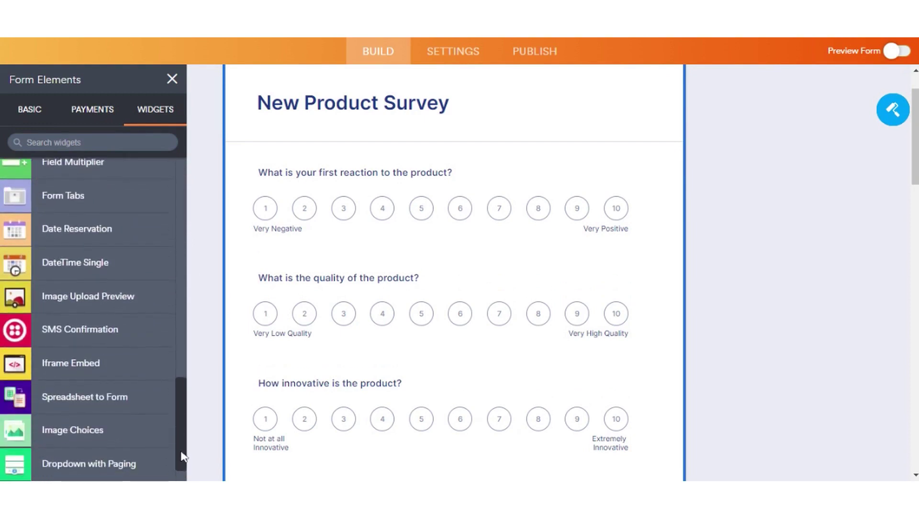
{"action": "left_click_drag", "start_coordinate": [181, 369], "coordinate": [180, 406]}
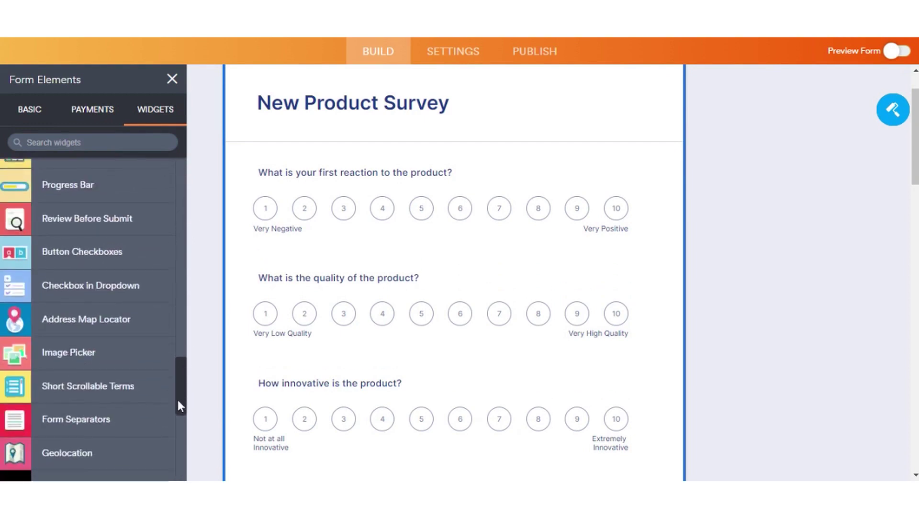
Step: Drag a Heading element from Basic onto the top of the form
{"action": "scroll", "coordinate": [172, 462], "scroll_direction": "down", "scroll_amount": 2}
{"action": "scroll", "coordinate": [171, 462], "scroll_direction": "down", "scroll_amount": 3}
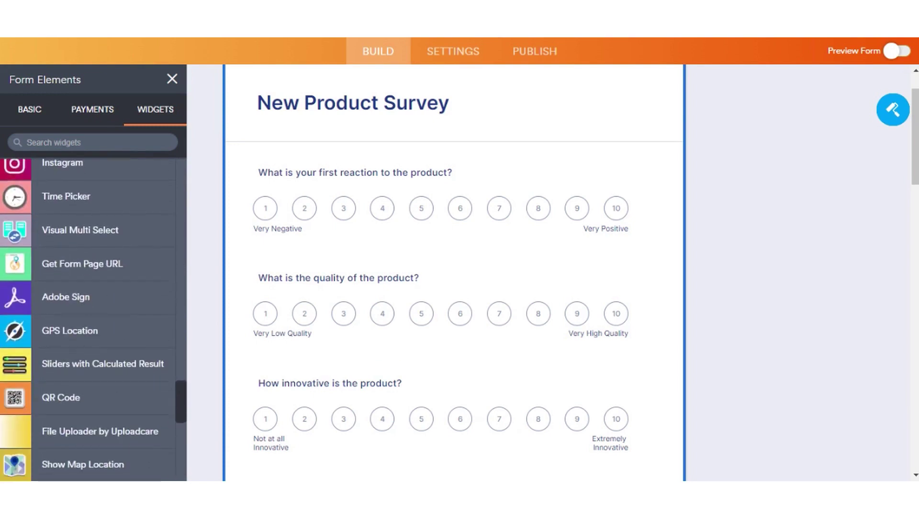
{"action": "left_click", "coordinate": [32, 111]}
{"action": "mouse_move", "coordinate": [79, 143]}
{"action": "left_mouse_down"}
{"action": "mouse_move", "coordinate": [394, 179]}
{"action": "mouse_move", "coordinate": [383, 219]}
{"action": "left_mouse_up"}
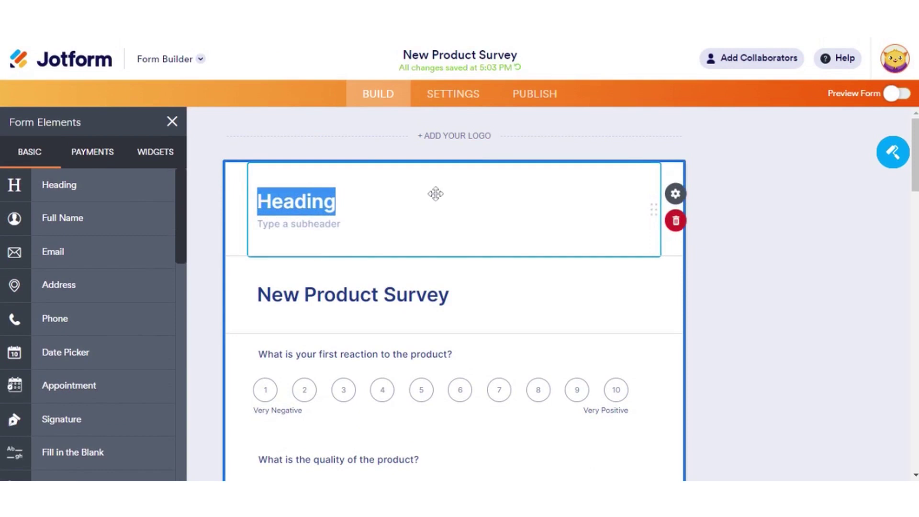
Step: Check the form's Emails settings, then start adding a new condition under Conditions
{"action": "left_click", "coordinate": [459, 99]}
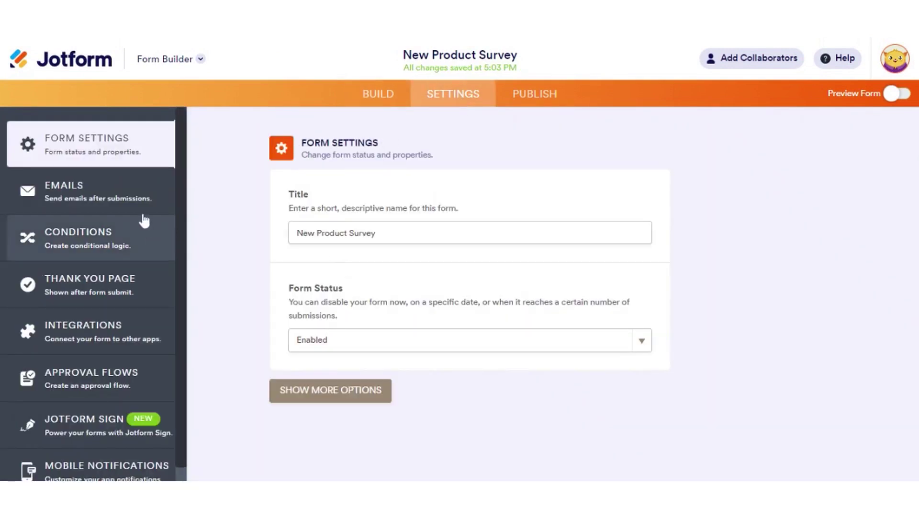
{"action": "left_click", "coordinate": [138, 211]}
{"action": "left_click", "coordinate": [318, 185]}
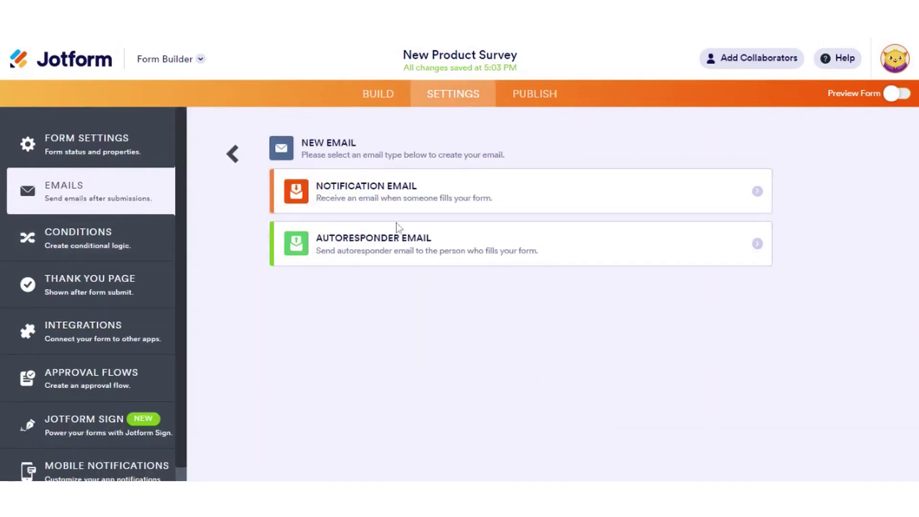
{"action": "left_click", "coordinate": [95, 239]}
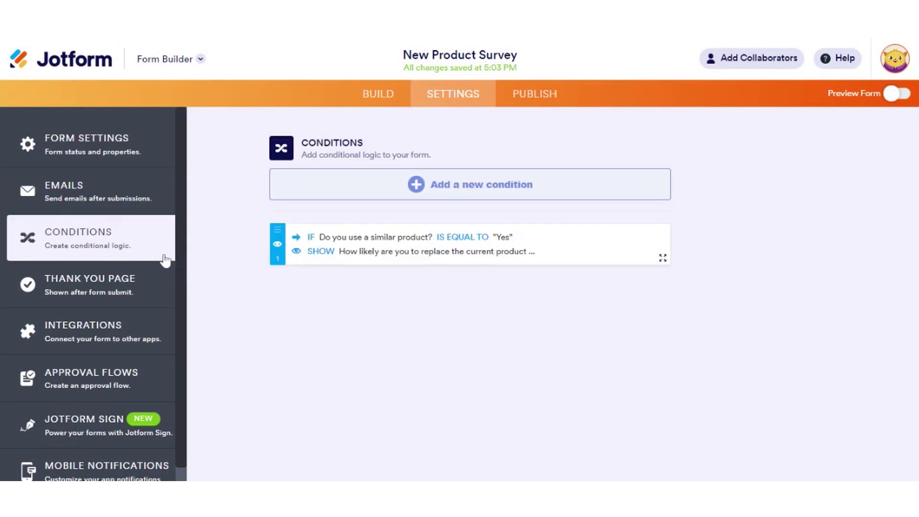
{"action": "left_click", "coordinate": [471, 197]}
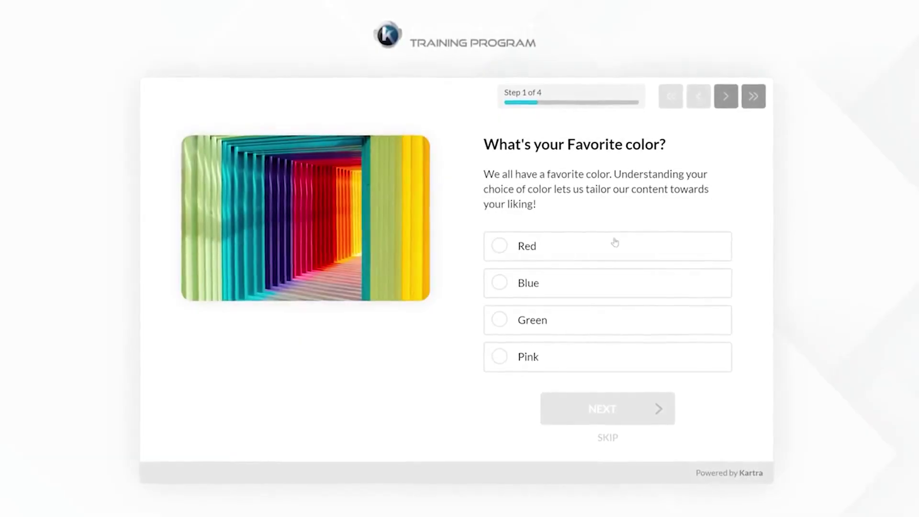
Step: Answer the sample quiz: Pink as favorite color, then the pink lollipop design
{"action": "left_click", "coordinate": [613, 283]}
{"action": "left_click", "coordinate": [613, 357]}
{"action": "left_click", "coordinate": [617, 409]}
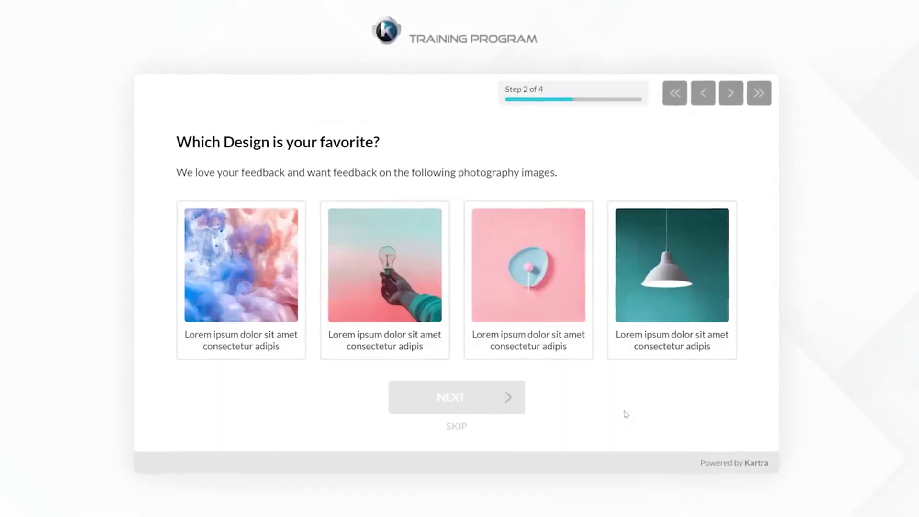
{"action": "left_click", "coordinate": [535, 284]}
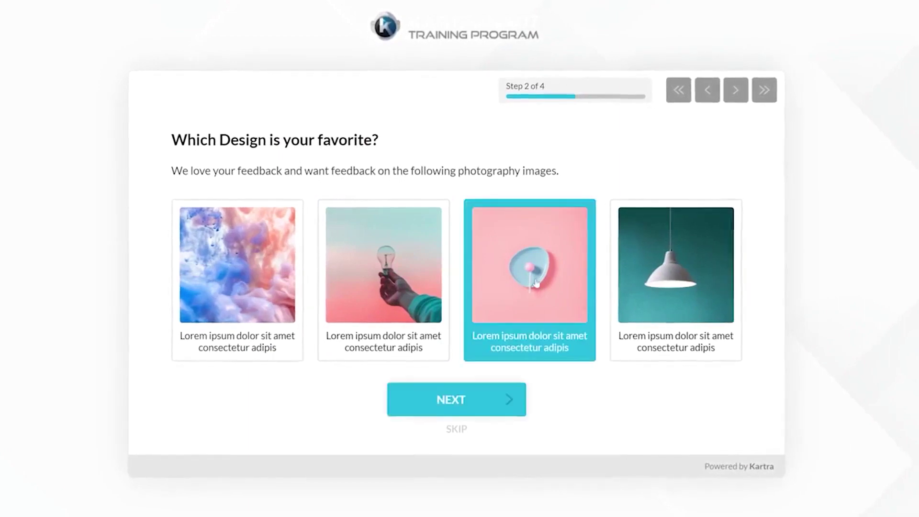
{"action": "left_click", "coordinate": [473, 399]}
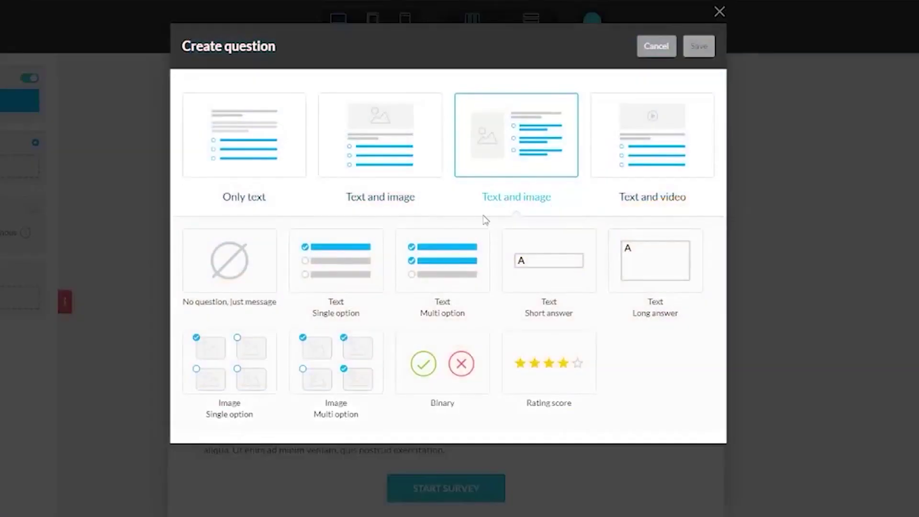
Step: Save a Text Multi question and begin its custom field question with 'This'
{"action": "left_click", "coordinate": [441, 261]}
{"action": "left_click", "coordinate": [710, 45]}
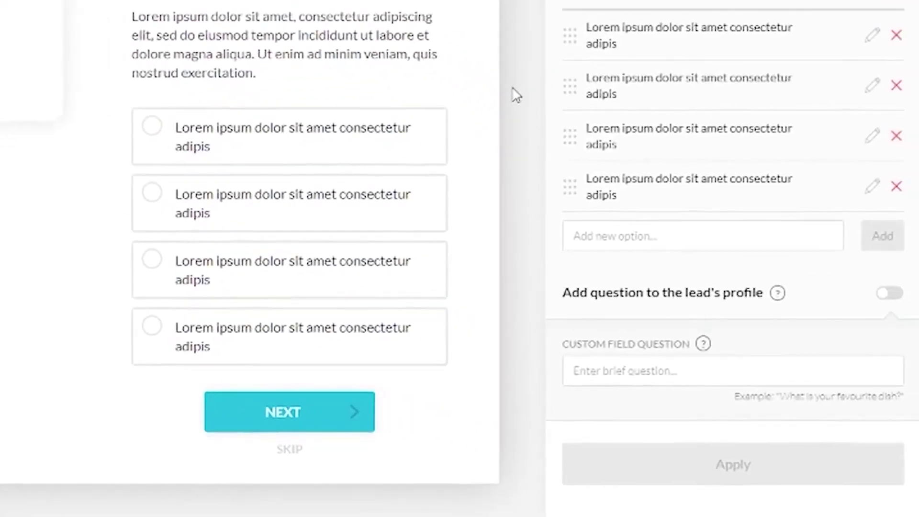
{"action": "left_click", "coordinate": [639, 373]}
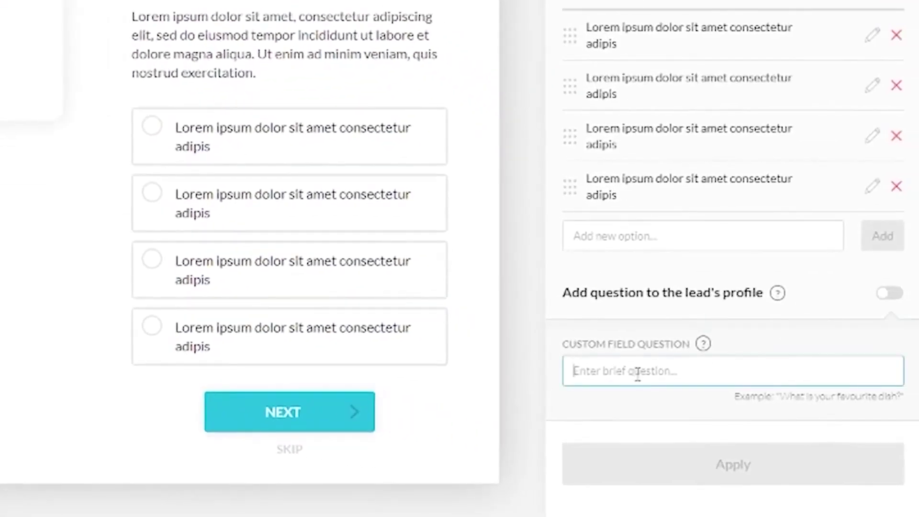
{"action": "type", "text": "This"}
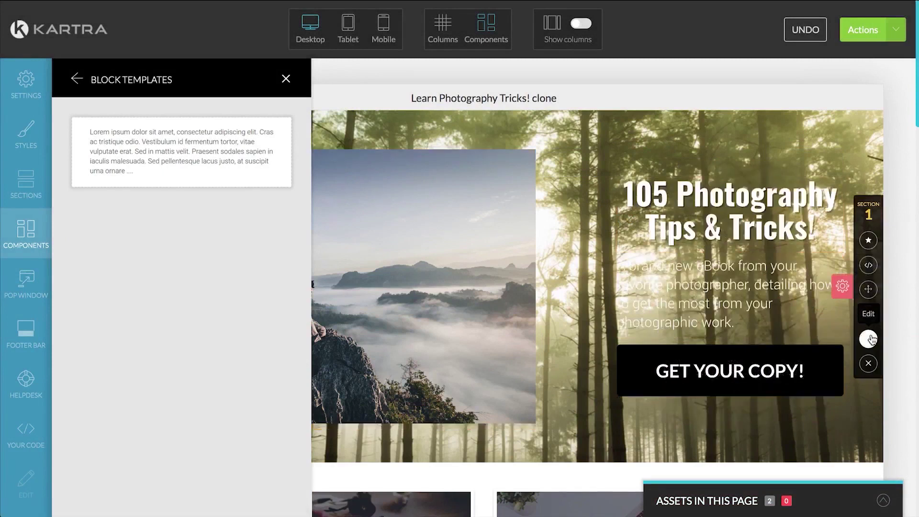
Step: Swap the first section's forest background for the red canyon image from the Image Library
{"action": "left_click", "coordinate": [868, 339]}
{"action": "left_click", "coordinate": [153, 125]}
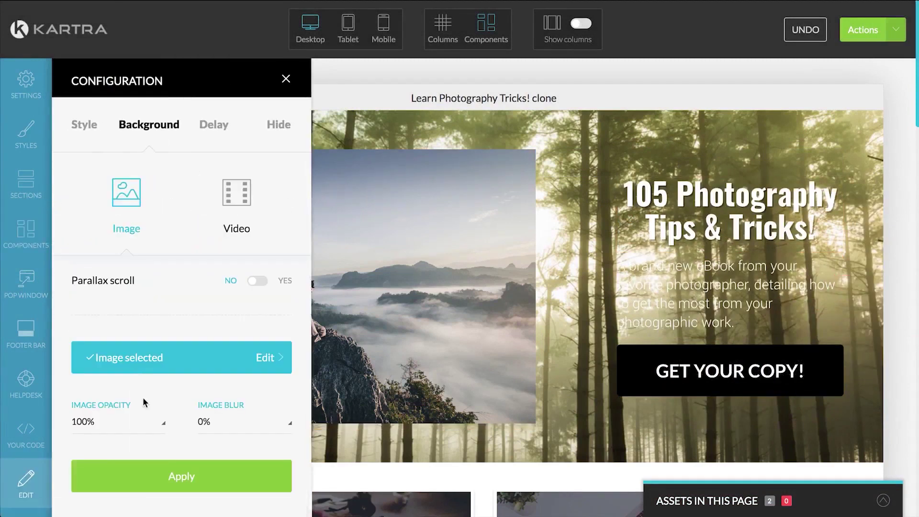
{"action": "left_click", "coordinate": [149, 363]}
{"action": "left_click", "coordinate": [382, 210]}
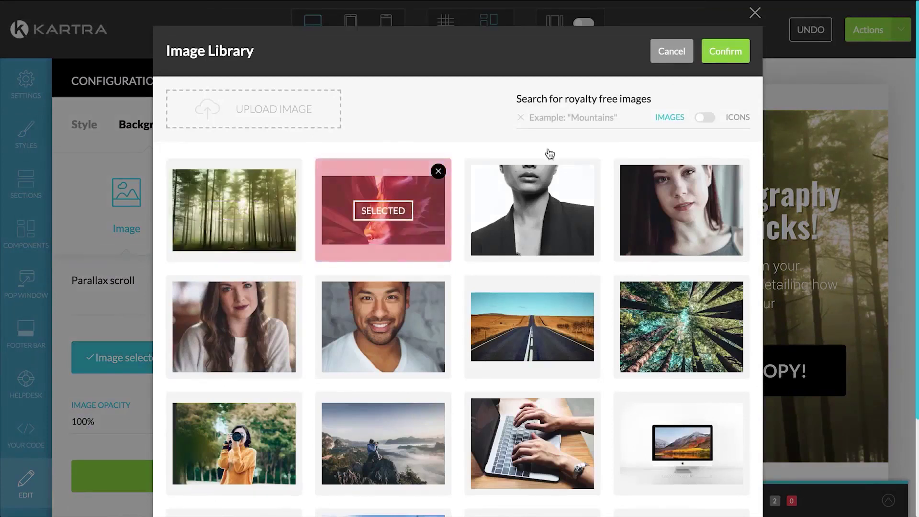
{"action": "left_click", "coordinate": [721, 52]}
{"action": "left_click", "coordinate": [229, 474]}
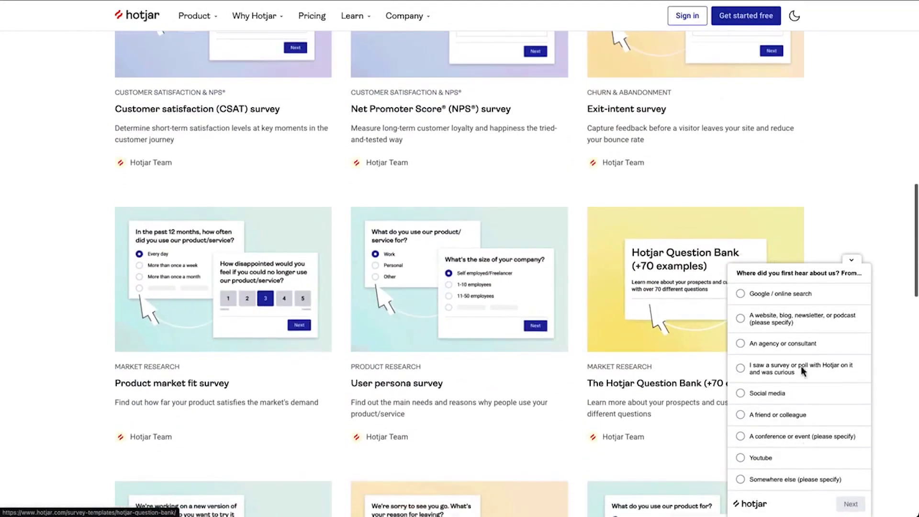
Step: Browse Hotjar's survey templates and enter 'I wo' in the demo feedback popup
{"action": "scroll", "coordinate": [804, 371], "scroll_direction": "down", "scroll_amount": 2}
{"action": "scroll", "coordinate": [797, 239], "scroll_direction": "down", "scroll_amount": 3}
{"action": "scroll", "coordinate": [796, 208], "scroll_direction": "down", "scroll_amount": 2}
{"action": "scroll", "coordinate": [796, 208], "scroll_direction": "down", "scroll_amount": 1}
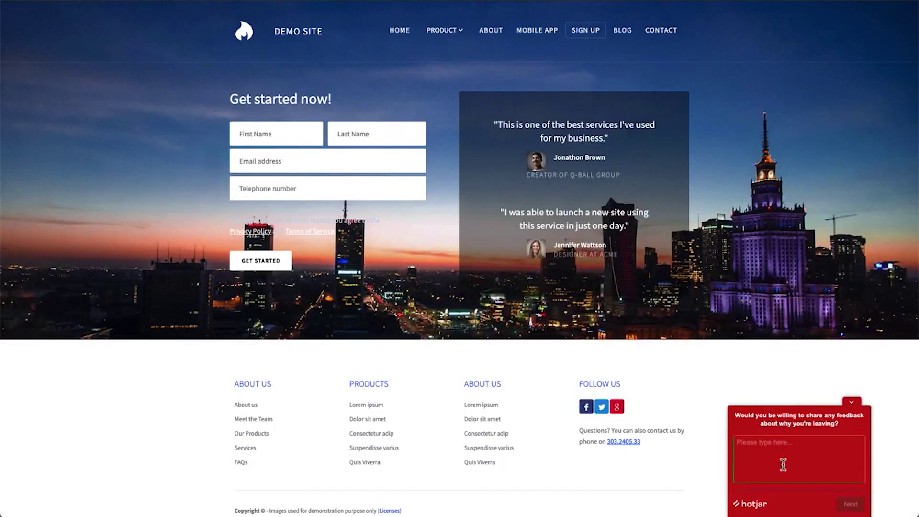
{"action": "type", "text": "I wo"}
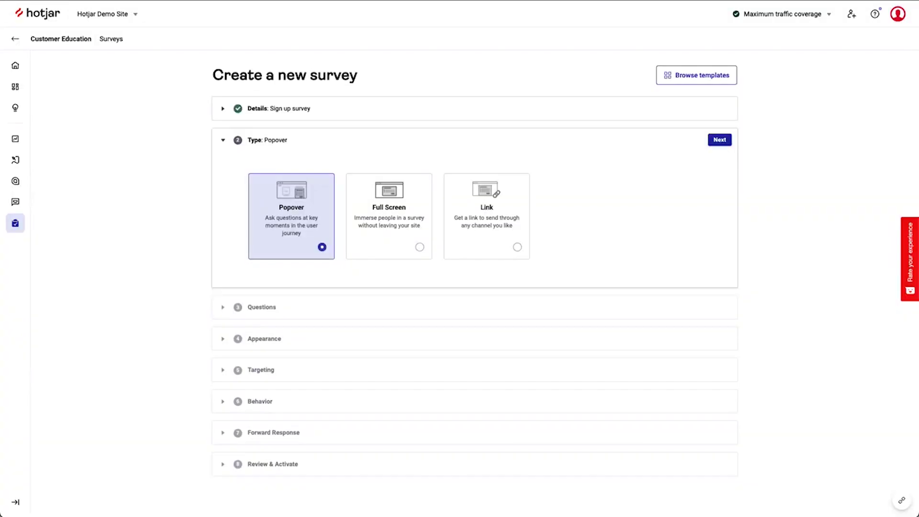
Step: Target the survey to specific pages using an Event-matching page rule
{"action": "left_click", "coordinate": [370, 373]}
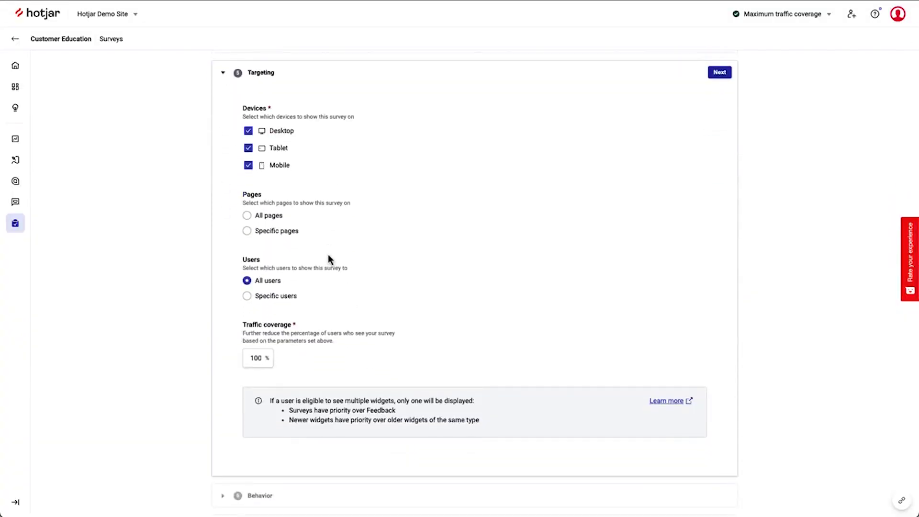
{"action": "left_click", "coordinate": [278, 296]}
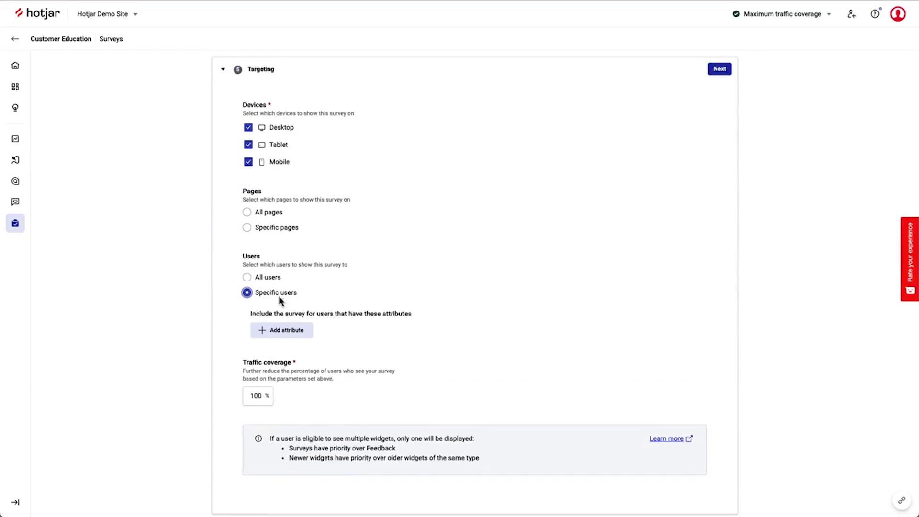
{"action": "left_click", "coordinate": [286, 330]}
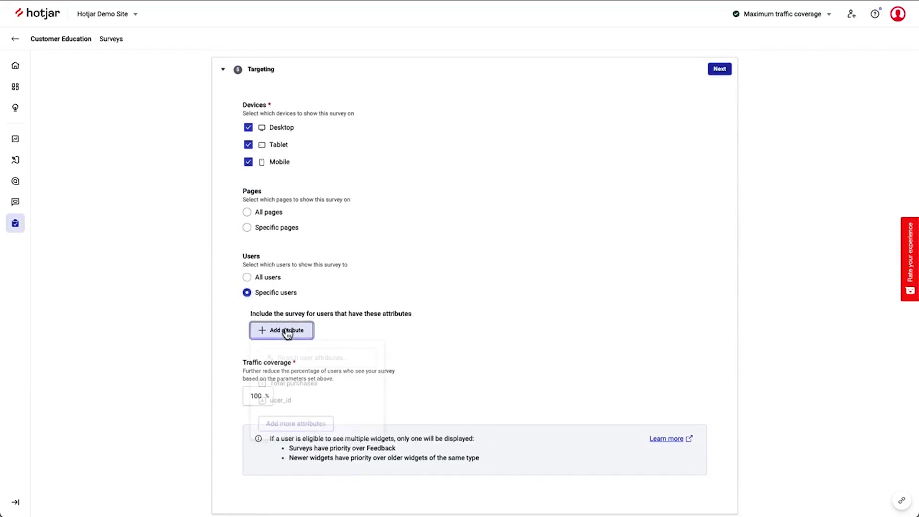
{"action": "left_click", "coordinate": [274, 234]}
{"action": "left_click", "coordinate": [285, 275]}
{"action": "left_click", "coordinate": [284, 391]}
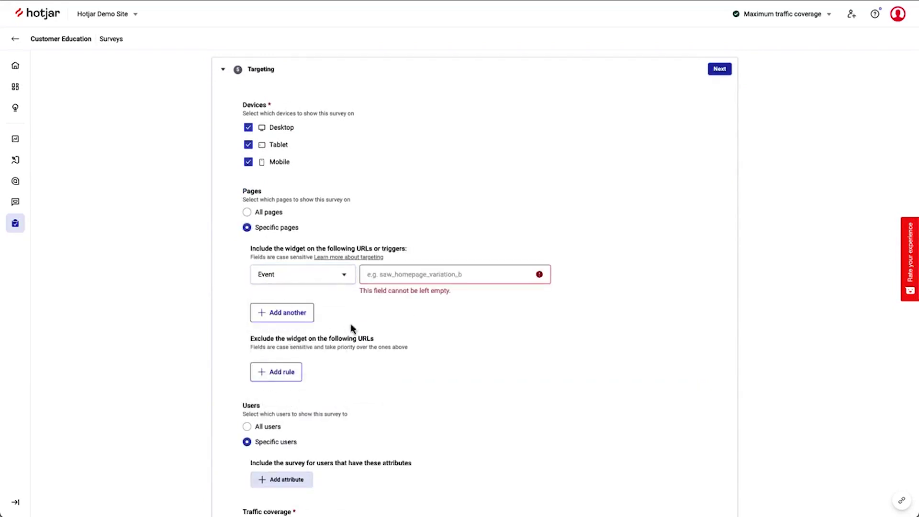
{"action": "left_click", "coordinate": [390, 278]}
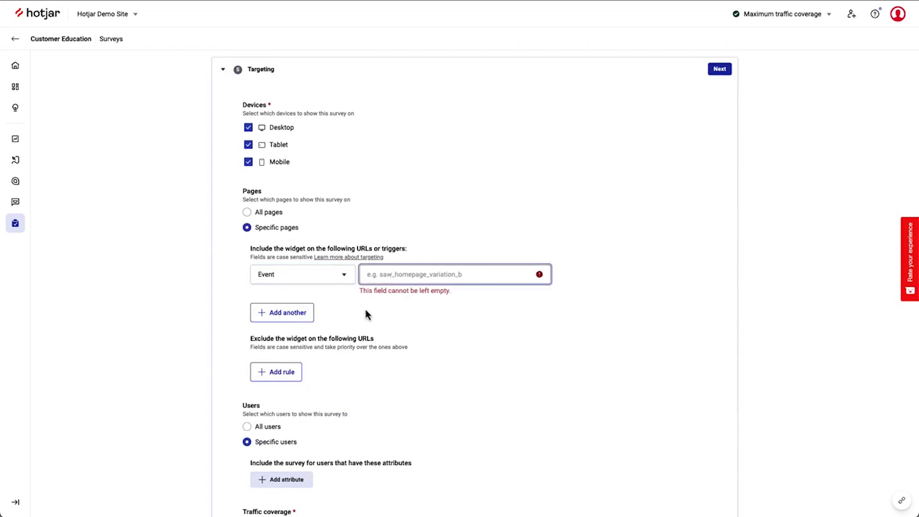
{"action": "scroll", "coordinate": [366, 314], "scroll_direction": "up", "scroll_amount": 4}
Step: Set the survey type to Link and continue to the questions step
{"action": "left_click", "coordinate": [318, 142]}
{"action": "left_click", "coordinate": [485, 229]}
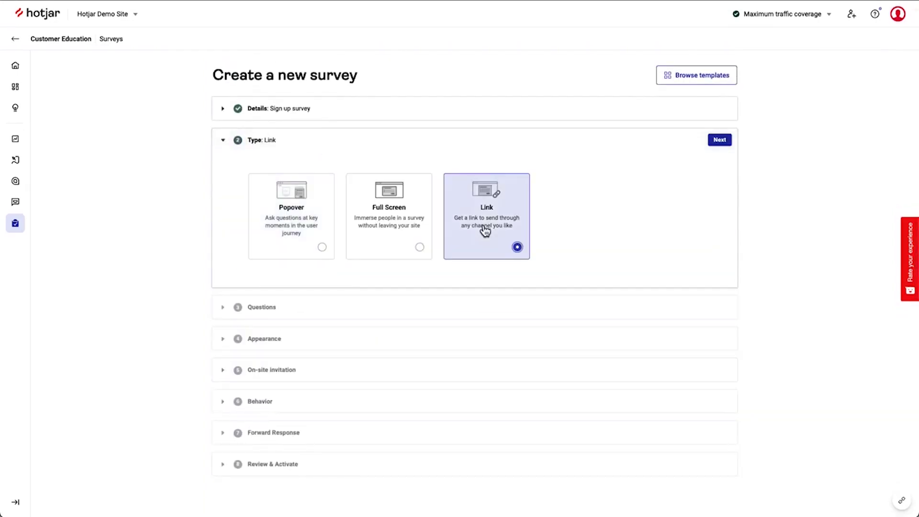
{"action": "left_click", "coordinate": [719, 140]}
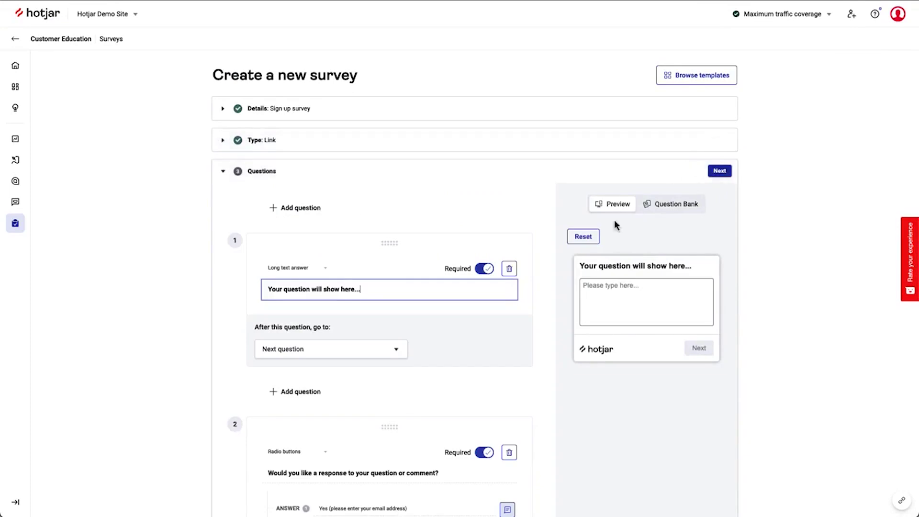
{"action": "scroll", "coordinate": [546, 280], "scroll_direction": "down", "scroll_amount": 3}
{"action": "scroll", "coordinate": [546, 280], "scroll_direction": "down", "scroll_amount": 4}
{"action": "scroll", "coordinate": [547, 281], "scroll_direction": "down", "scroll_amount": 3}
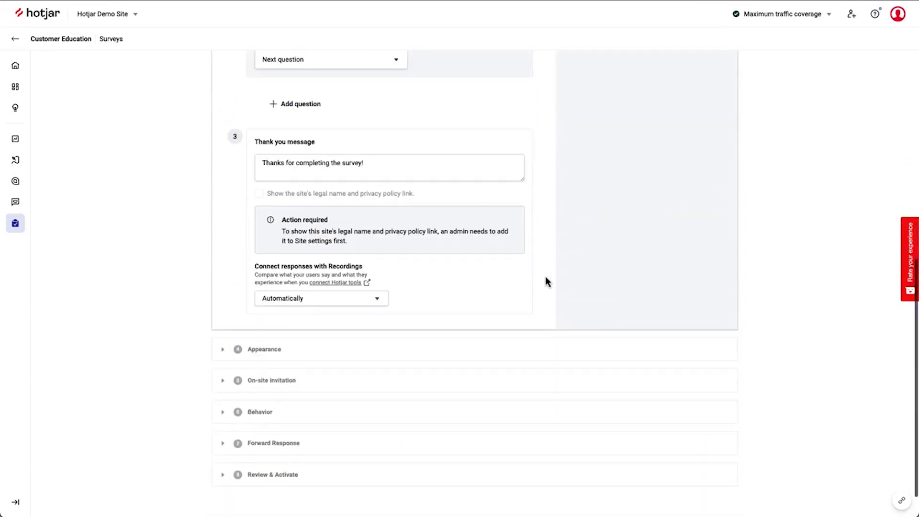
Step: Look over the appearance, on-site invitation and question-type options without adding anything
{"action": "left_click", "coordinate": [528, 351]}
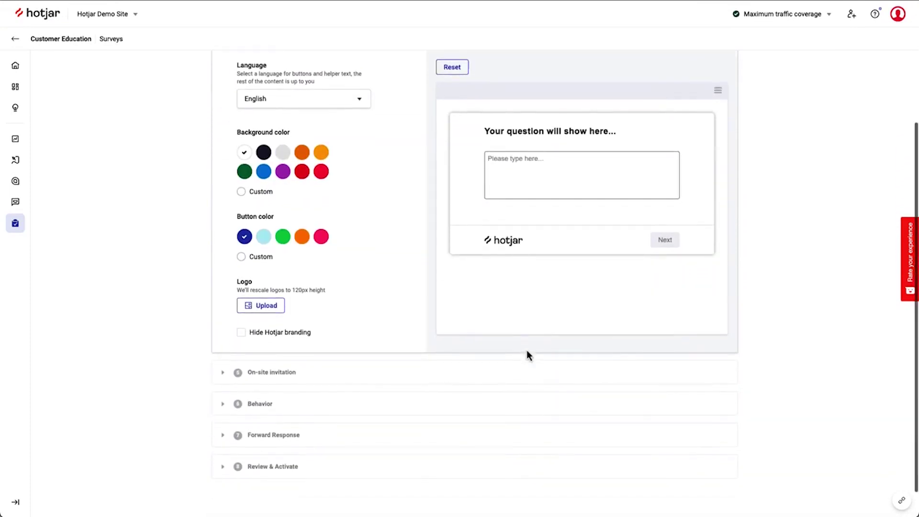
{"action": "scroll", "coordinate": [436, 316], "scroll_direction": "down", "scroll_amount": 1}
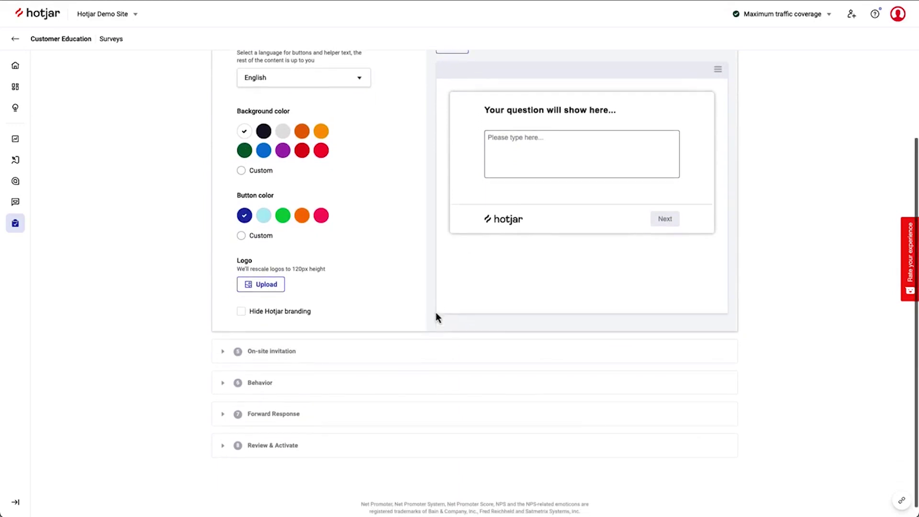
{"action": "left_click", "coordinate": [412, 360]}
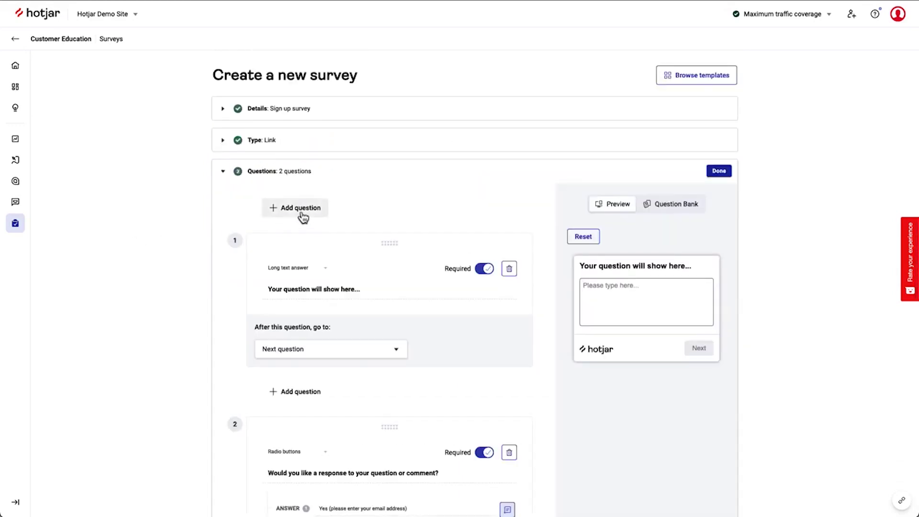
{"action": "left_click", "coordinate": [301, 208]}
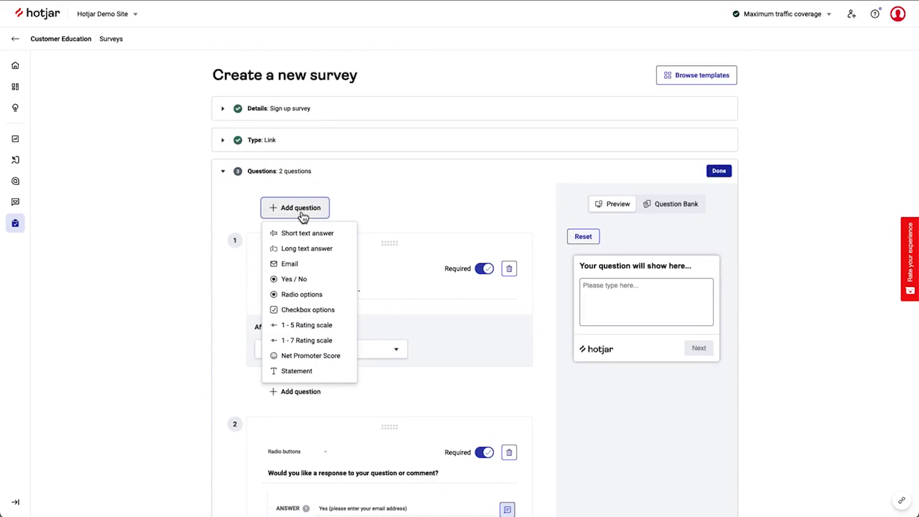
{"action": "left_click", "coordinate": [460, 209]}
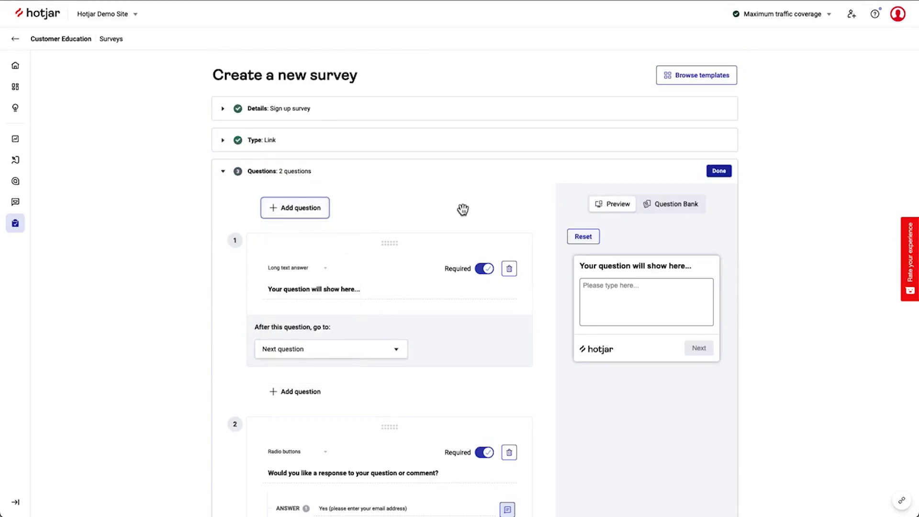
Step: Route question 1 on to Question 2 and open Question 2 for editing
{"action": "left_click", "coordinate": [388, 352]}
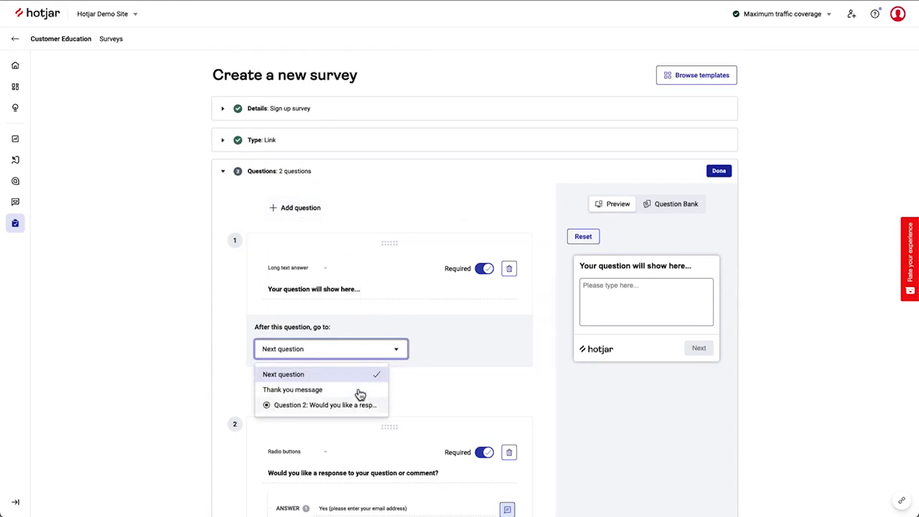
{"action": "left_click", "coordinate": [360, 406]}
{"action": "left_click", "coordinate": [359, 407]}
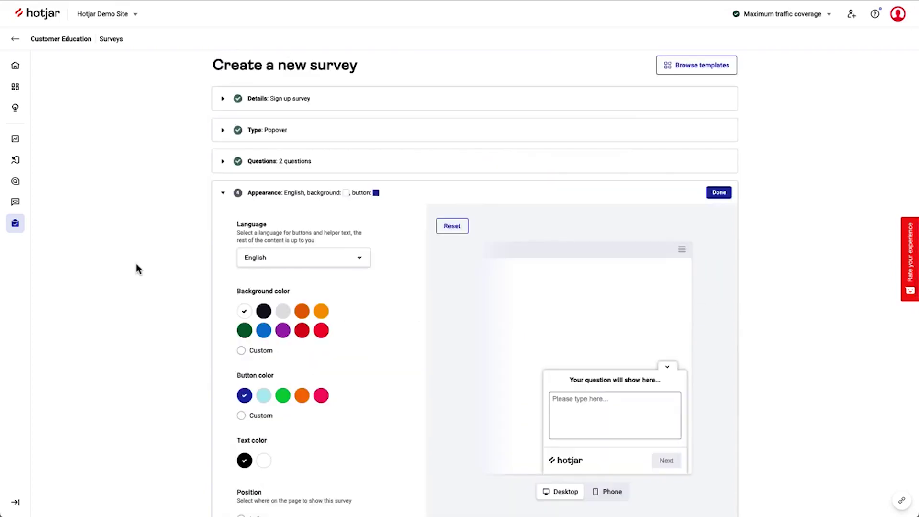
{"action": "scroll", "coordinate": [191, 270], "scroll_direction": "down", "scroll_amount": 1}
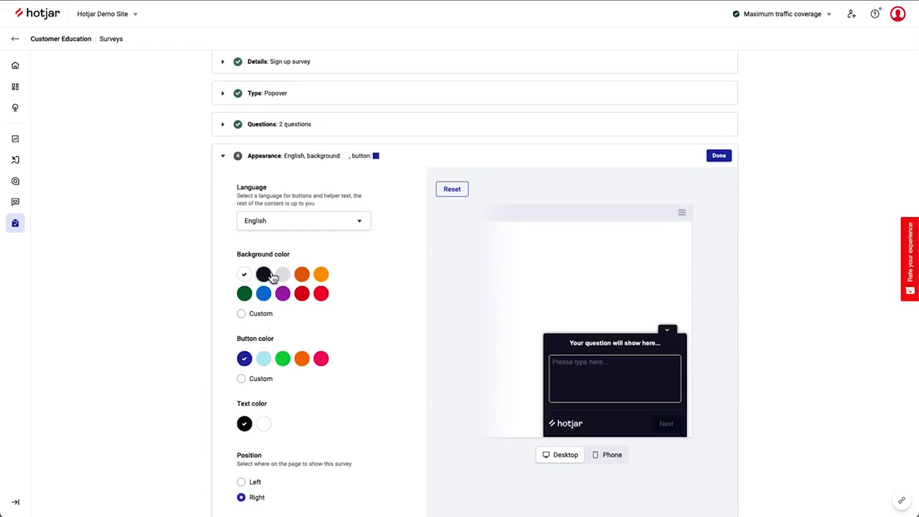
Step: Set the survey background colour to black
{"action": "left_click", "coordinate": [302, 280]}
{"action": "left_click", "coordinate": [263, 292]}
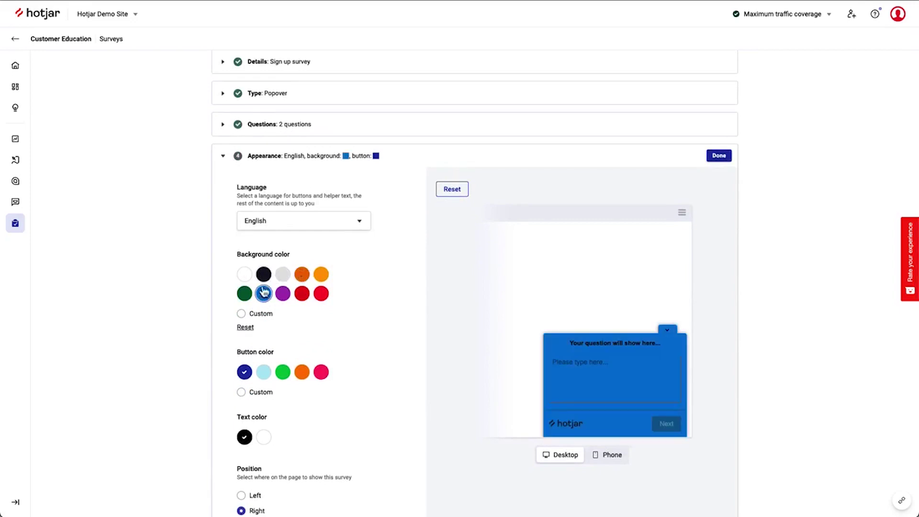
{"action": "left_click", "coordinate": [263, 274]}
{"action": "scroll", "coordinate": [264, 277], "scroll_direction": "down", "scroll_amount": 3}
{"action": "scroll", "coordinate": [263, 276], "scroll_direction": "down", "scroll_amount": 2}
Step: Show the survey on exit intent, and always, even after a response
{"action": "left_click", "coordinate": [281, 373]}
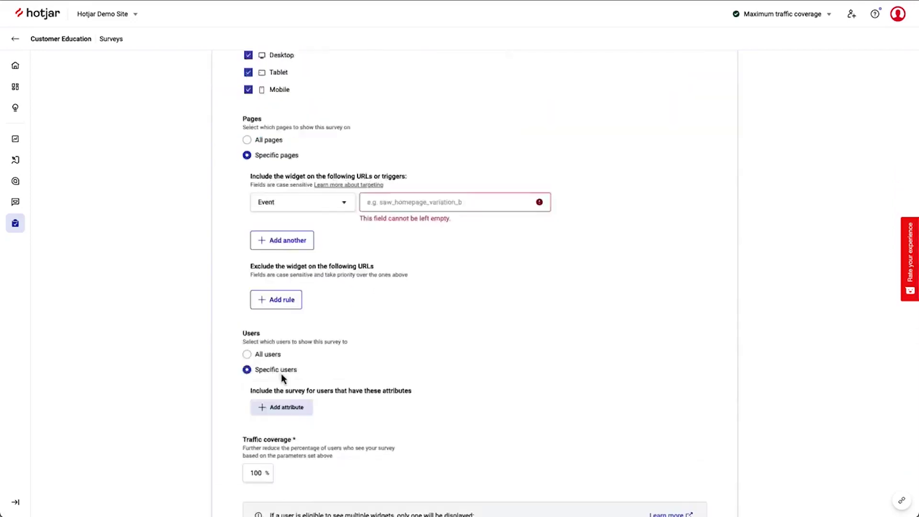
{"action": "scroll", "coordinate": [281, 379], "scroll_direction": "down", "scroll_amount": 4}
{"action": "scroll", "coordinate": [281, 379], "scroll_direction": "down", "scroll_amount": 3}
{"action": "left_click", "coordinate": [281, 375]}
{"action": "left_click", "coordinate": [275, 234]}
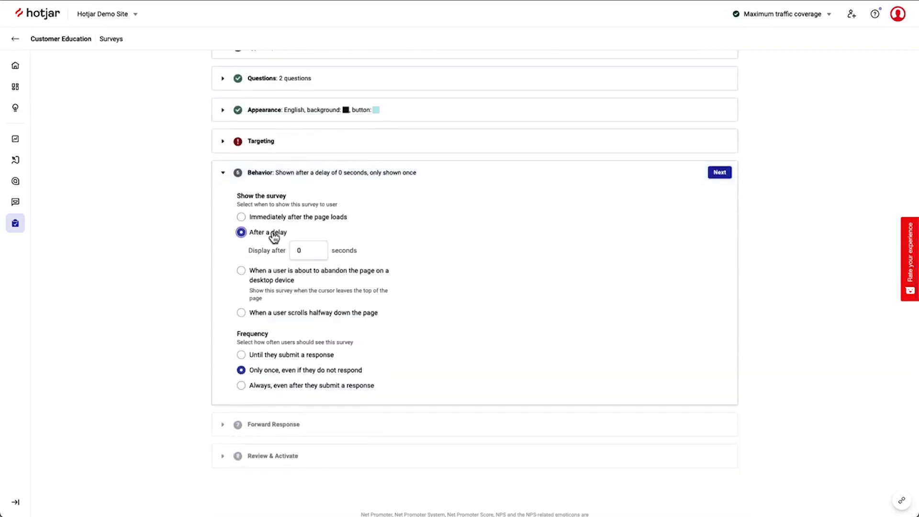
{"action": "left_click", "coordinate": [280, 291]}
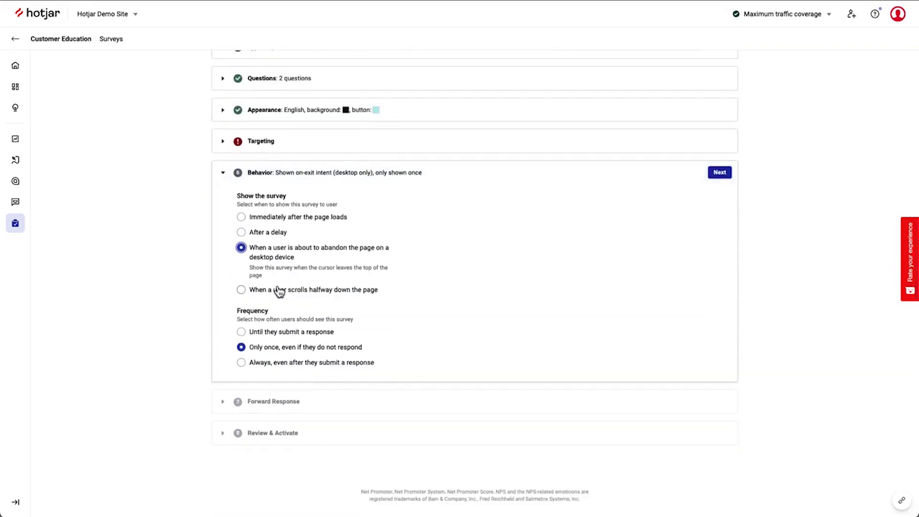
{"action": "left_click", "coordinate": [295, 365]}
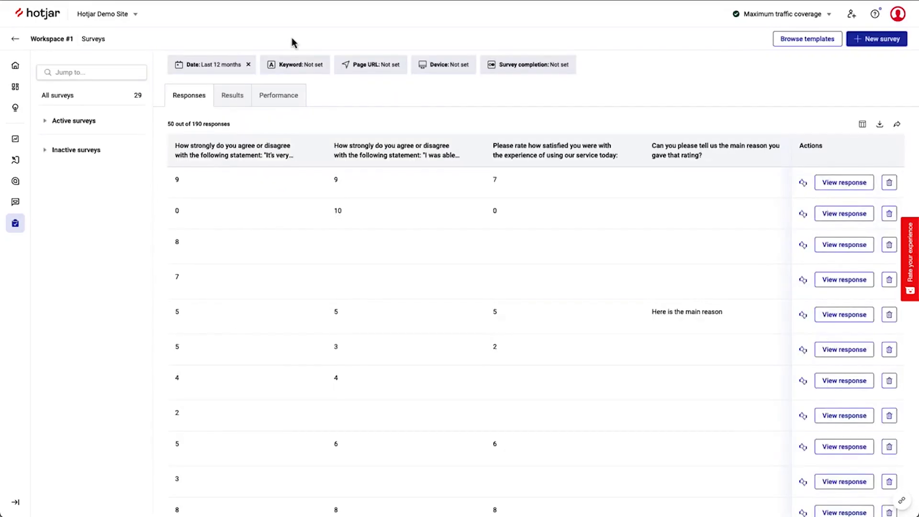
Step: Check the response export formats, then view the Results chart for the responses
{"action": "scroll", "coordinate": [392, 215], "scroll_direction": "down", "scroll_amount": 1}
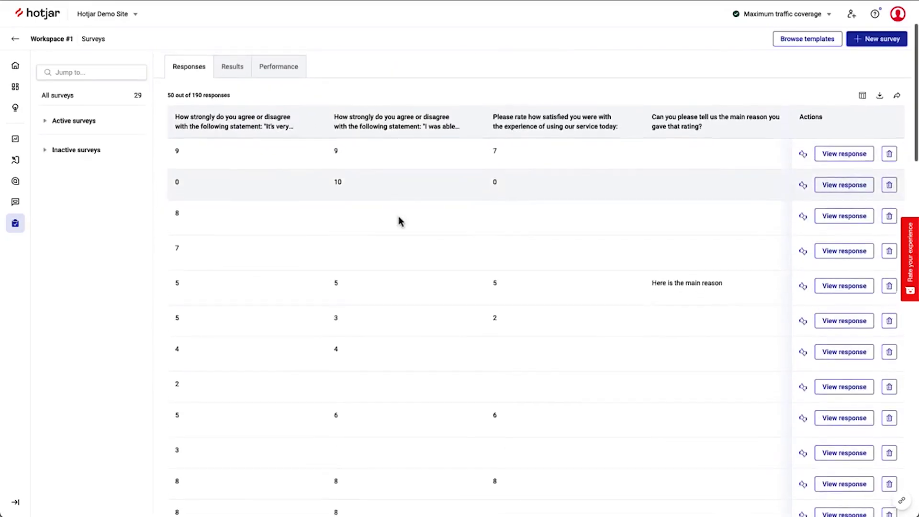
{"action": "scroll", "coordinate": [479, 182], "scroll_direction": "up", "scroll_amount": 2}
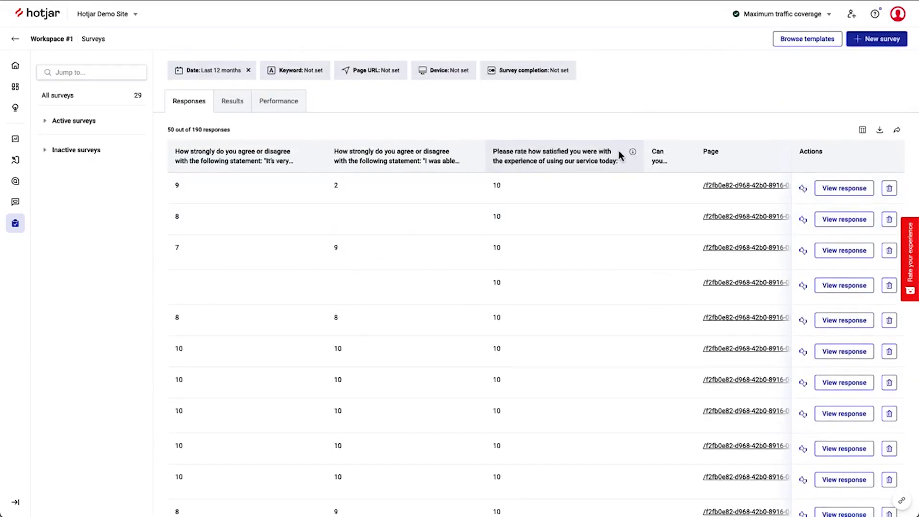
{"action": "left_click", "coordinate": [880, 136]}
{"action": "left_click", "coordinate": [237, 112]}
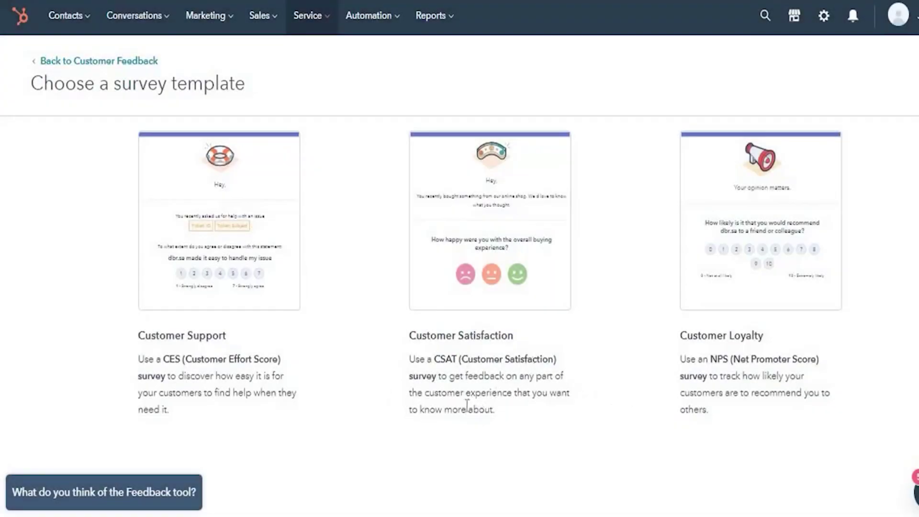
{"action": "mouse_move", "coordinate": [490, 221]}
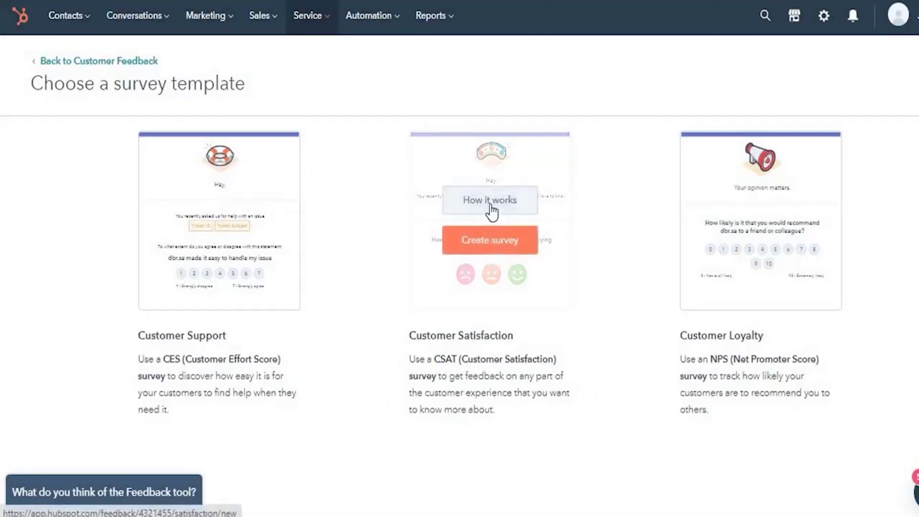
Step: Open How it works for the Customer Satisfaction template and preview its survey email
{"action": "left_click", "coordinate": [489, 203]}
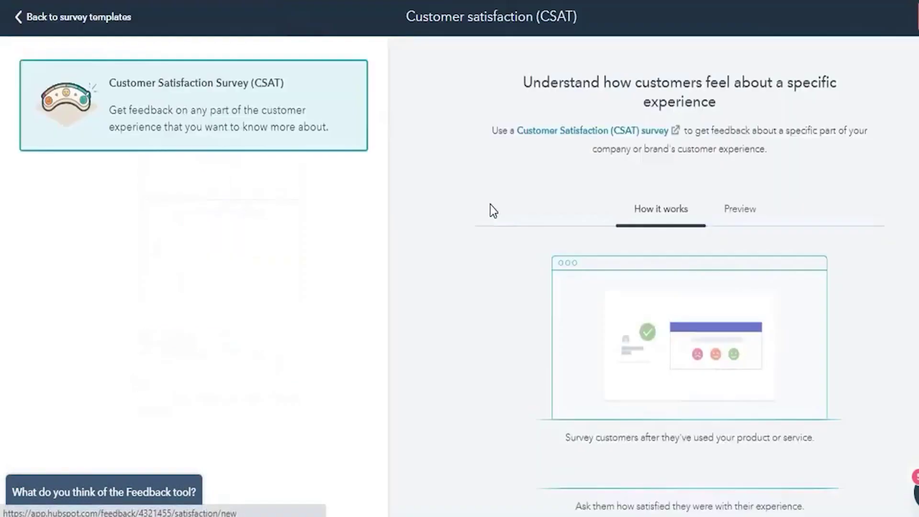
{"action": "left_click", "coordinate": [735, 210]}
{"action": "scroll", "coordinate": [714, 279], "scroll_direction": "down", "scroll_amount": 3}
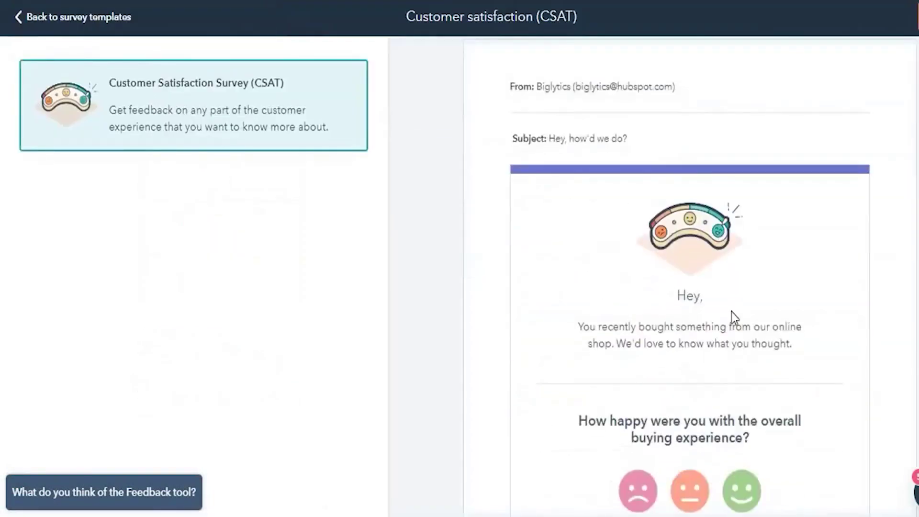
{"action": "scroll", "coordinate": [733, 314], "scroll_direction": "down", "scroll_amount": 3}
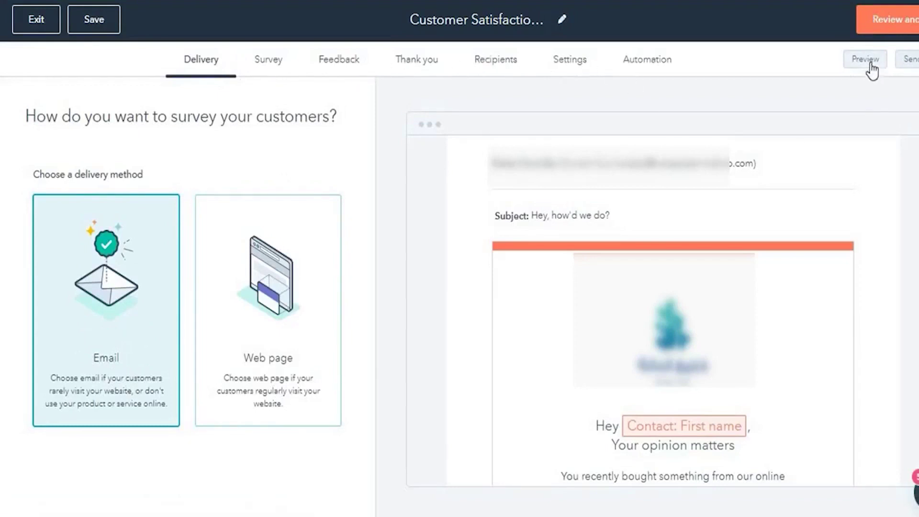
Step: Keep Email delivery and rename the survey to 'Test survey'
{"action": "left_click", "coordinate": [267, 313]}
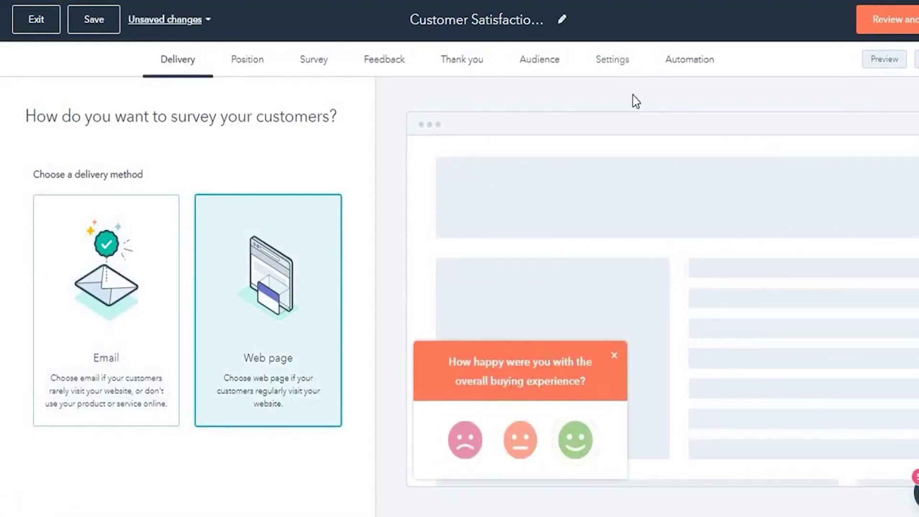
{"action": "left_click", "coordinate": [127, 313]}
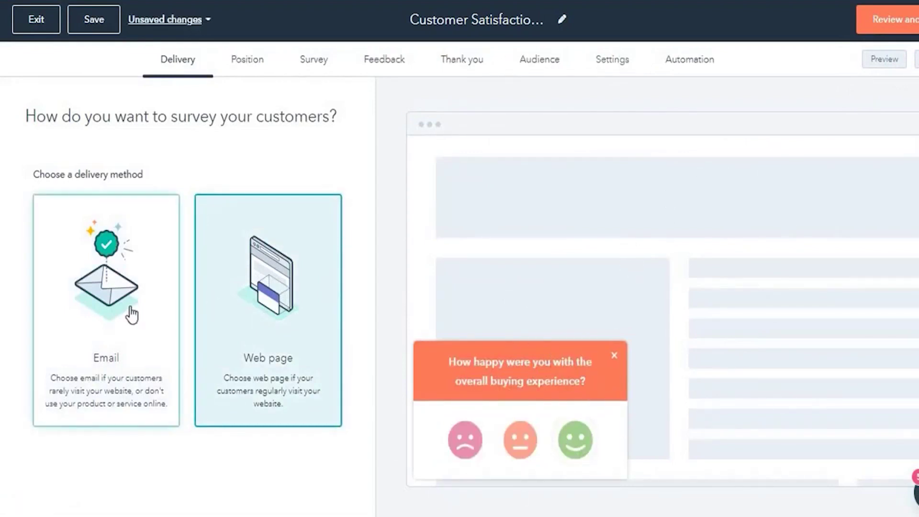
{"action": "left_click", "coordinate": [493, 20]}
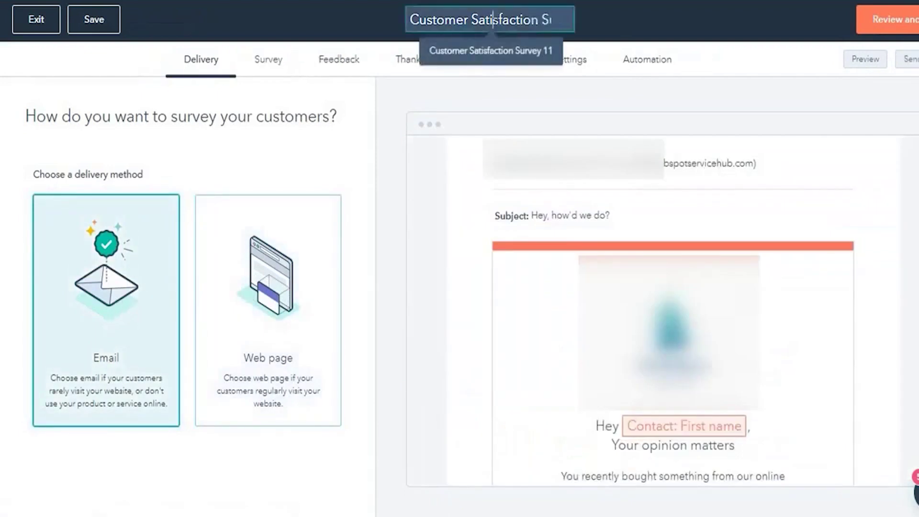
{"action": "type", "text": "Test survey"}
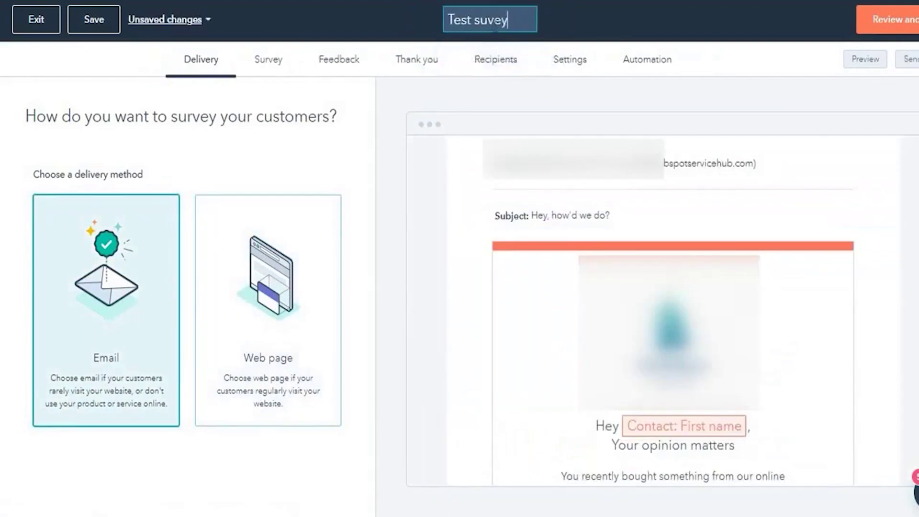
{"action": "key", "text": "BackSpace"}
{"action": "key", "text": "BackSpace"}
{"action": "key", "text": "BackSpace"}
{"action": "type", "text": "rvey"}
{"action": "key", "text": "Return"}
Step: Open the Survey settings tab and browse the available survey languages
{"action": "left_click", "coordinate": [264, 59]}
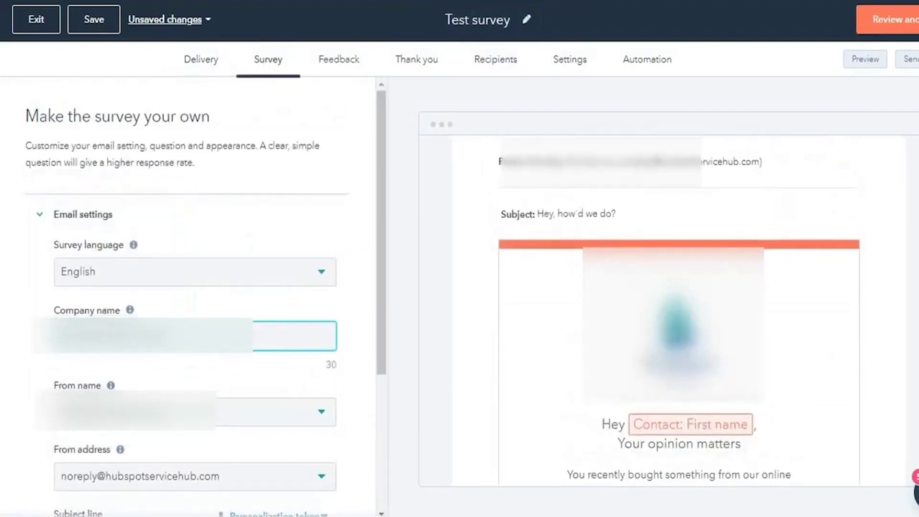
{"action": "left_click", "coordinate": [128, 274]}
{"action": "scroll", "coordinate": [170, 383], "scroll_direction": "down", "scroll_amount": 2}
{"action": "scroll", "coordinate": [171, 390], "scroll_direction": "down", "scroll_amount": 4}
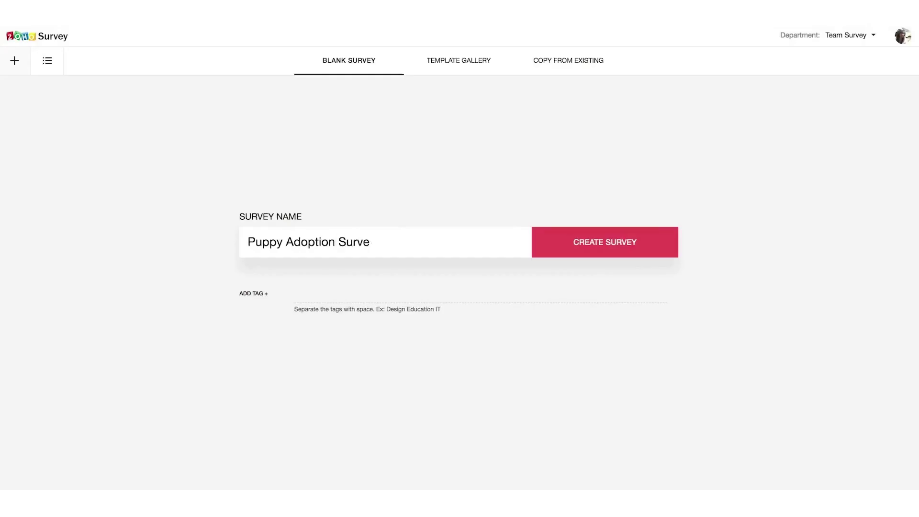
Step: Finish naming the survey 'Puppy Adoption Survey' and create it
{"action": "type", "text": "y"}
{"action": "left_click", "coordinate": [618, 248]}
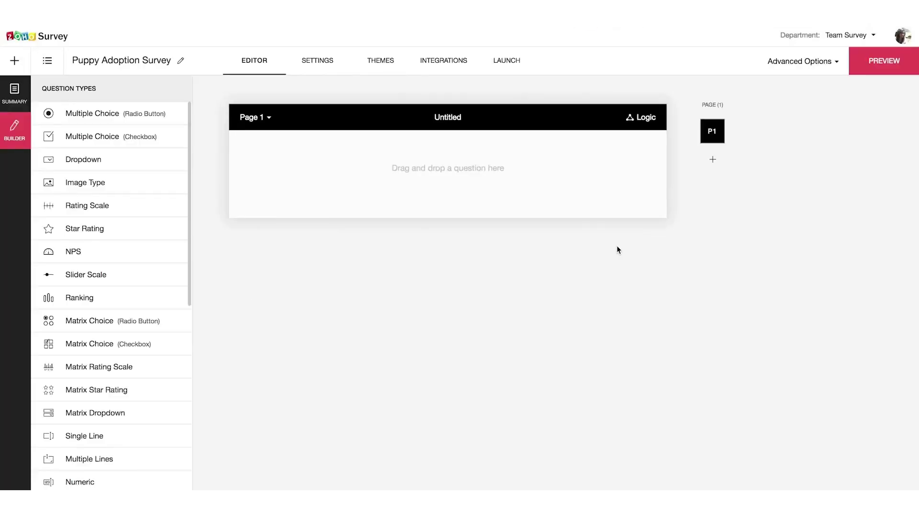
{"action": "left_click_drag", "start_coordinate": [139, 188], "coordinate": [166, 183]}
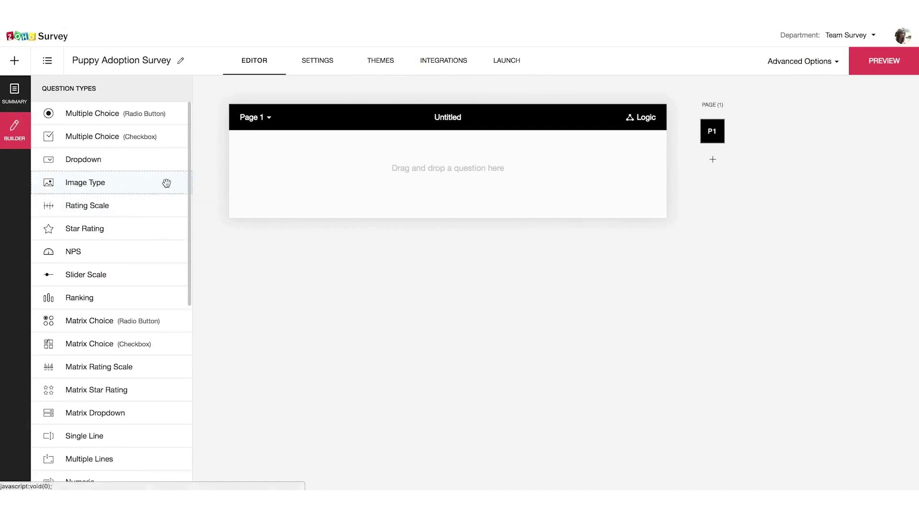
{"action": "scroll", "coordinate": [166, 183], "scroll_direction": "down", "scroll_amount": 6}
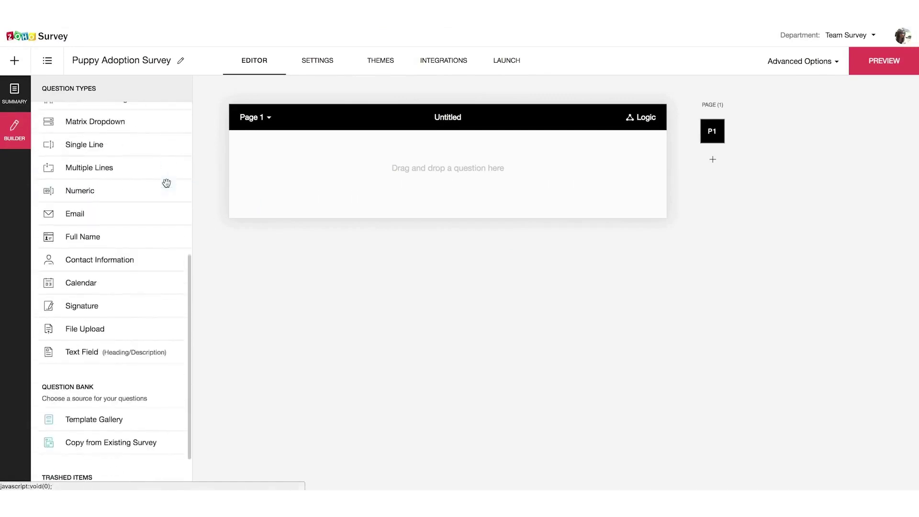
Step: Browse the template question gallery and close it without adding anything
{"action": "left_click", "coordinate": [100, 422]}
{"action": "scroll", "coordinate": [430, 312], "scroll_direction": "down", "scroll_amount": 10}
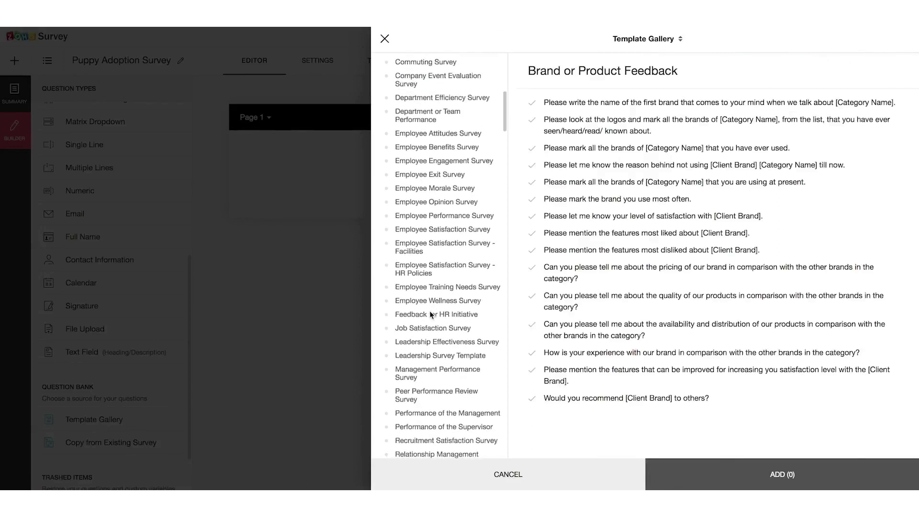
{"action": "scroll", "coordinate": [430, 311], "scroll_direction": "up", "scroll_amount": 10}
{"action": "left_click", "coordinate": [387, 42]}
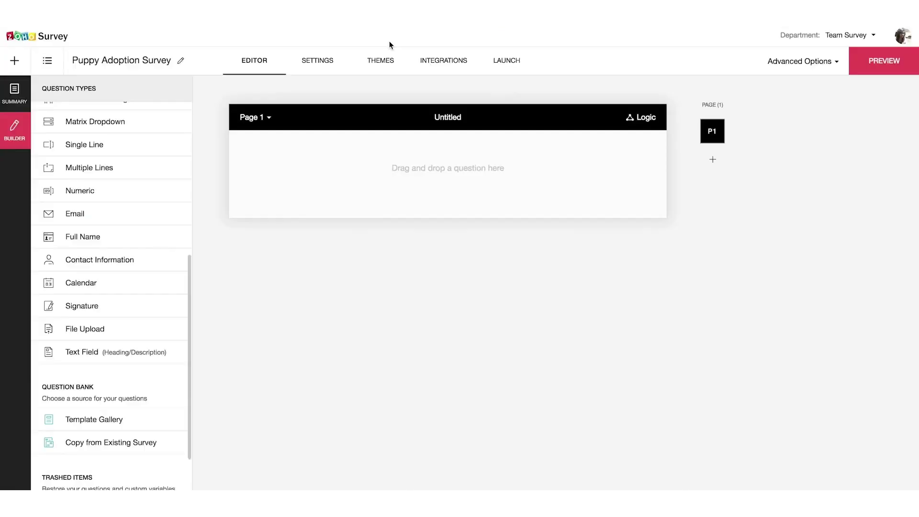
Step: Add a mandatory multiple-choice question 'Are you a dog person?' with Yes, No and Other answers
{"action": "scroll", "coordinate": [137, 117], "scroll_direction": "up", "scroll_amount": 6}
{"action": "left_click_drag", "start_coordinate": [102, 115], "coordinate": [373, 171]}
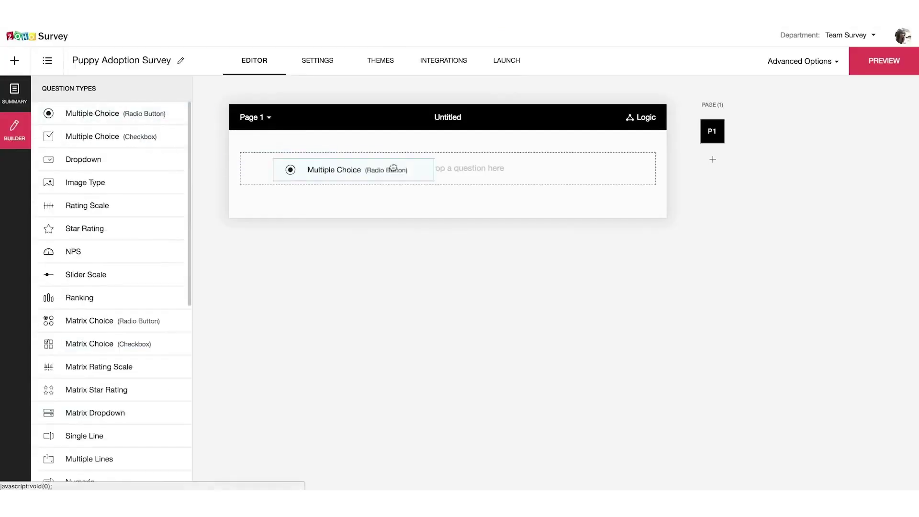
{"action": "type", "text": "Are you a dog person?Yes N"}
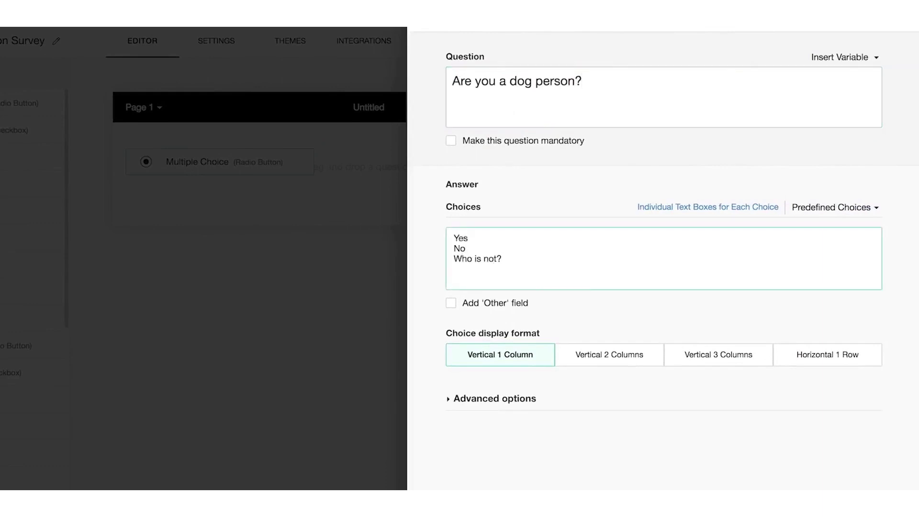
{"action": "left_click", "coordinate": [452, 141]}
{"action": "left_click", "coordinate": [450, 357]}
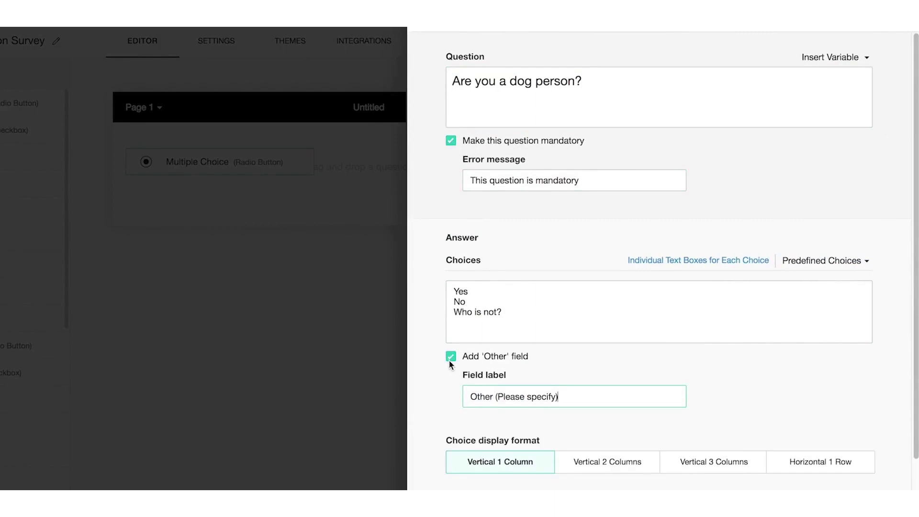
{"action": "scroll", "coordinate": [449, 360], "scroll_direction": "down", "scroll_amount": 1}
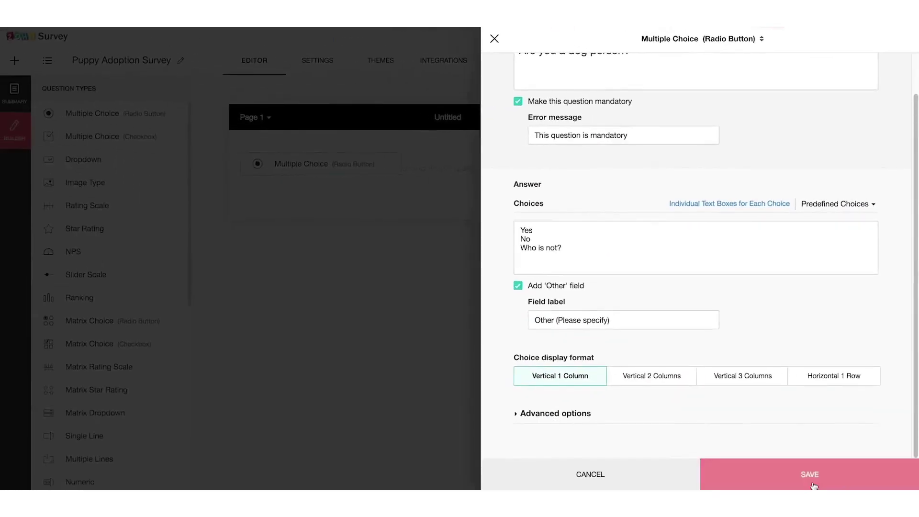
{"action": "left_click", "coordinate": [814, 486]}
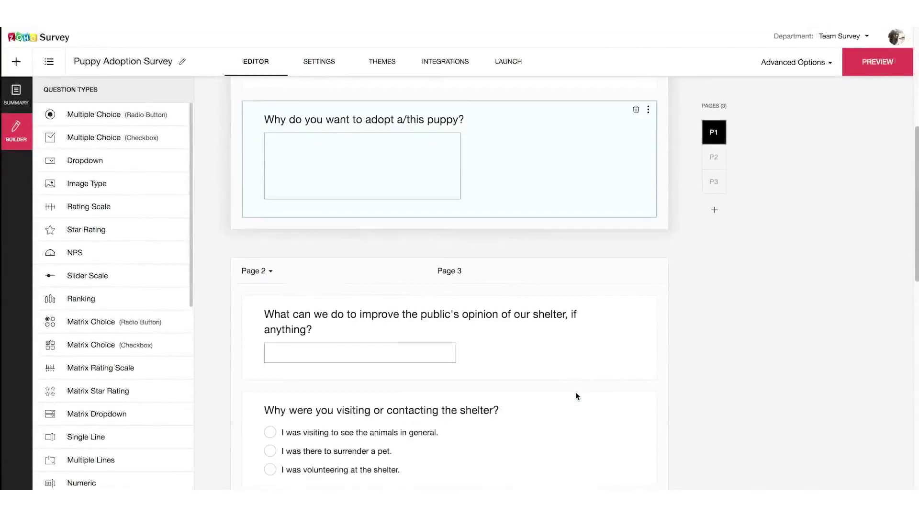
Step: Reorder the survey's pages and open the survey settings
{"action": "left_click_drag", "start_coordinate": [706, 138], "coordinate": [708, 180]}
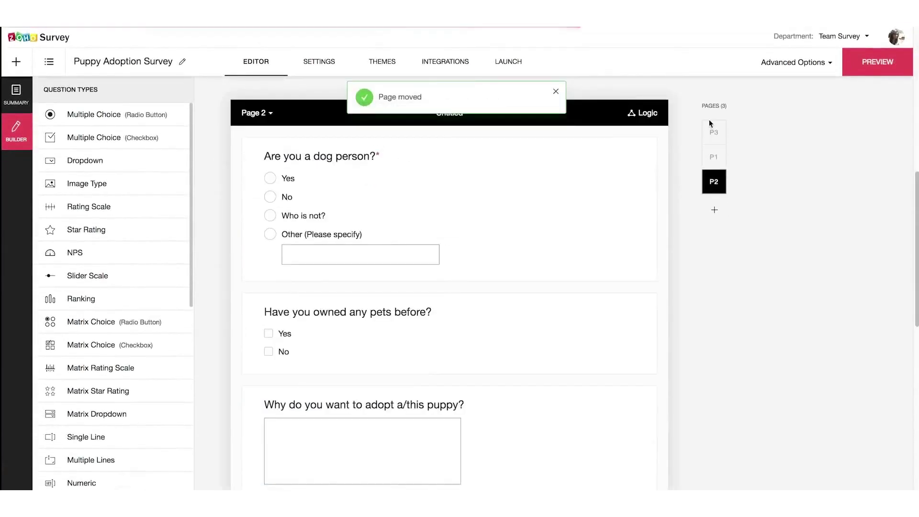
{"action": "left_click", "coordinate": [318, 67]}
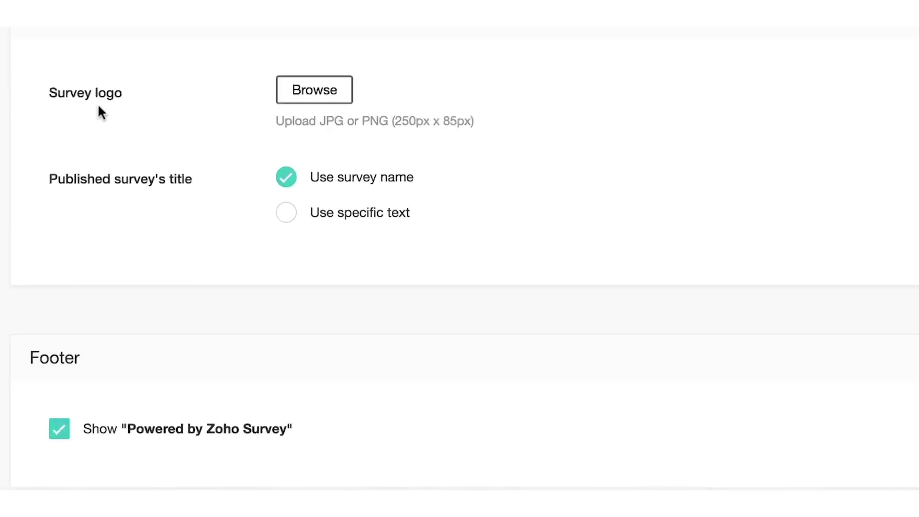
{"action": "scroll", "coordinate": [249, 167], "scroll_direction": "down", "scroll_amount": 5}
{"action": "scroll", "coordinate": [249, 168], "scroll_direction": "down", "scroll_amount": 6}
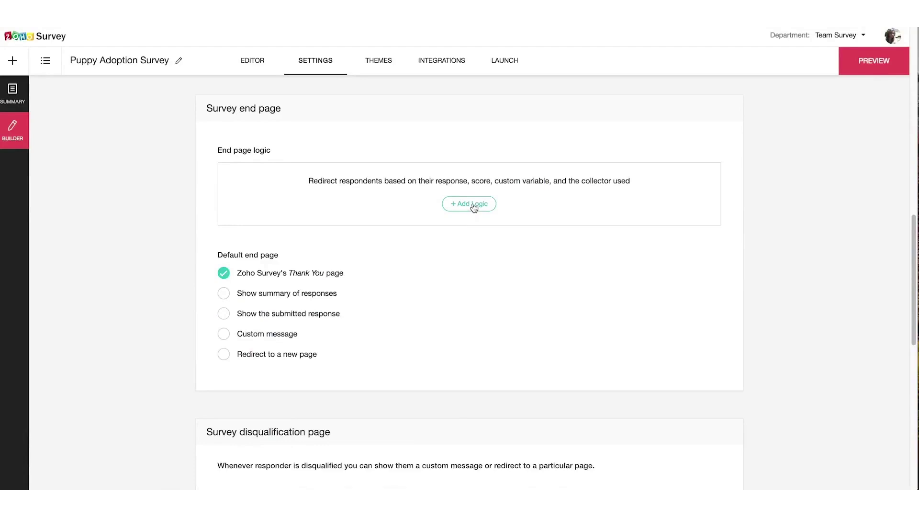
Step: Customize the Basic theme with an image background and the grey-and-gold colour scheme
{"action": "left_click", "coordinate": [383, 67]}
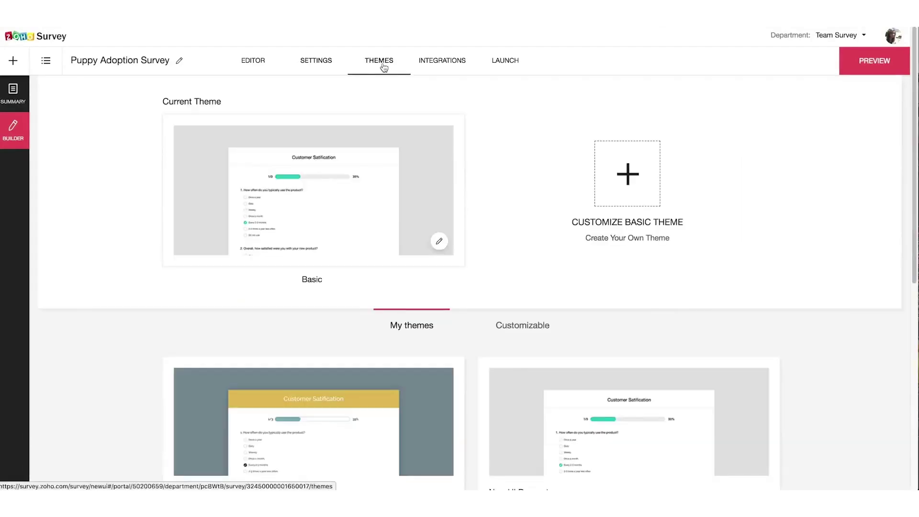
{"action": "left_click", "coordinate": [633, 191]}
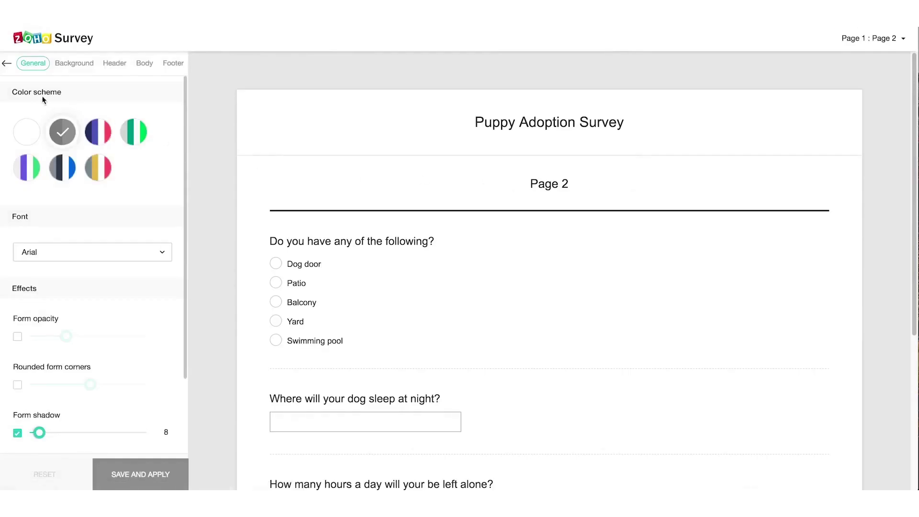
{"action": "left_click", "coordinate": [74, 63]}
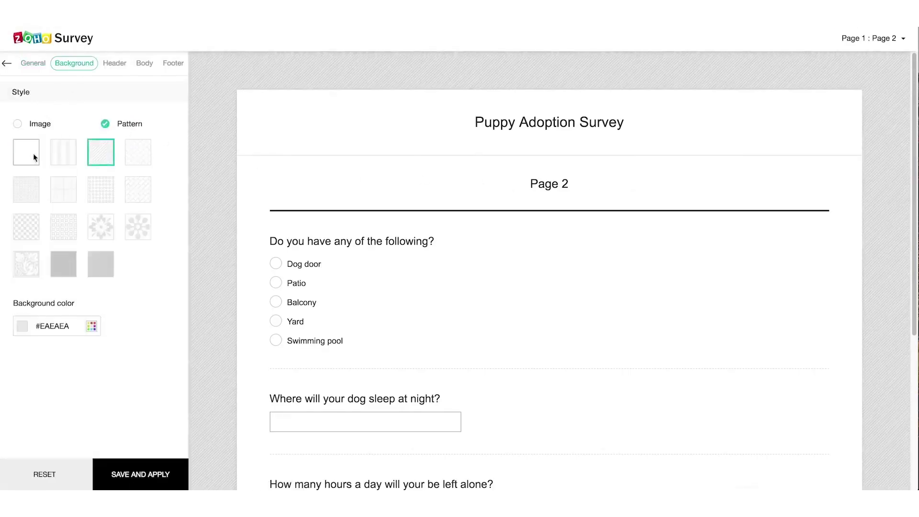
{"action": "left_click", "coordinate": [18, 123]}
{"action": "left_click", "coordinate": [33, 63]}
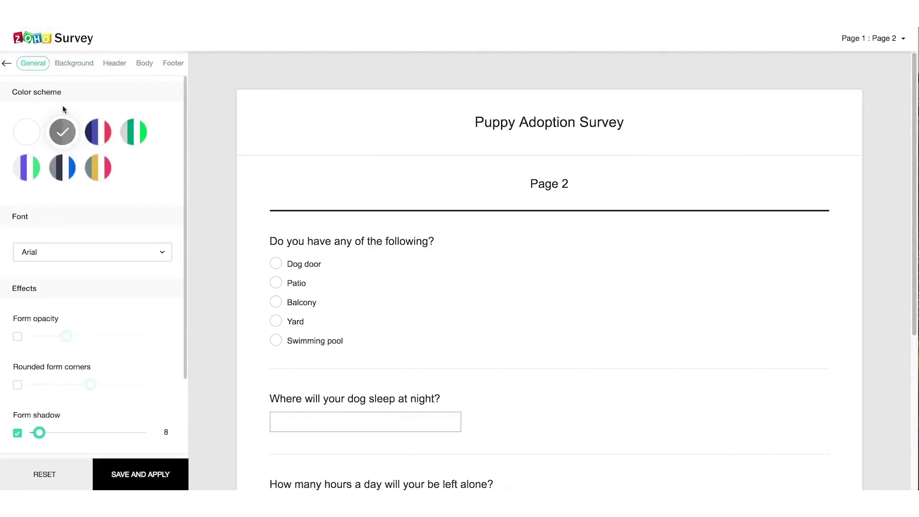
{"action": "left_click", "coordinate": [100, 167]}
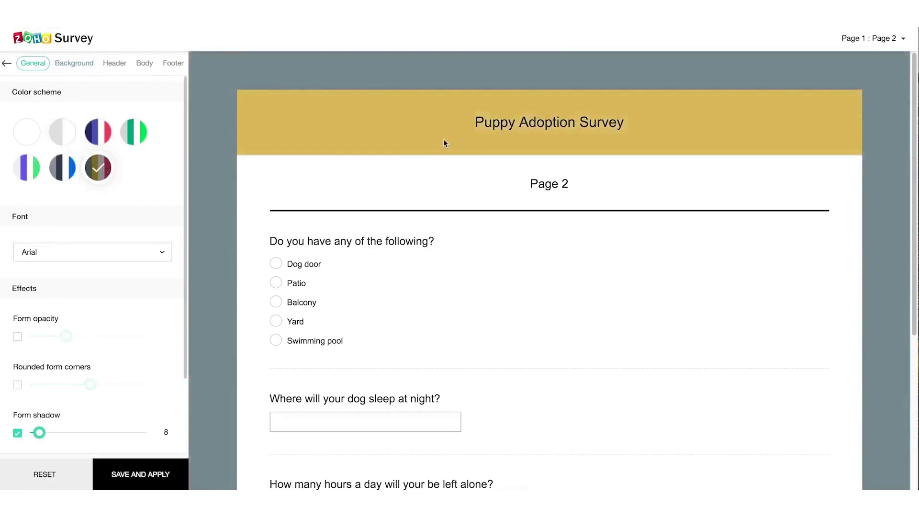
Step: Save and apply the custom theme as 'Puppy Adoption Survey'
{"action": "left_click", "coordinate": [153, 479]}
{"action": "type", "text": "Puppy Adoption Survey"}
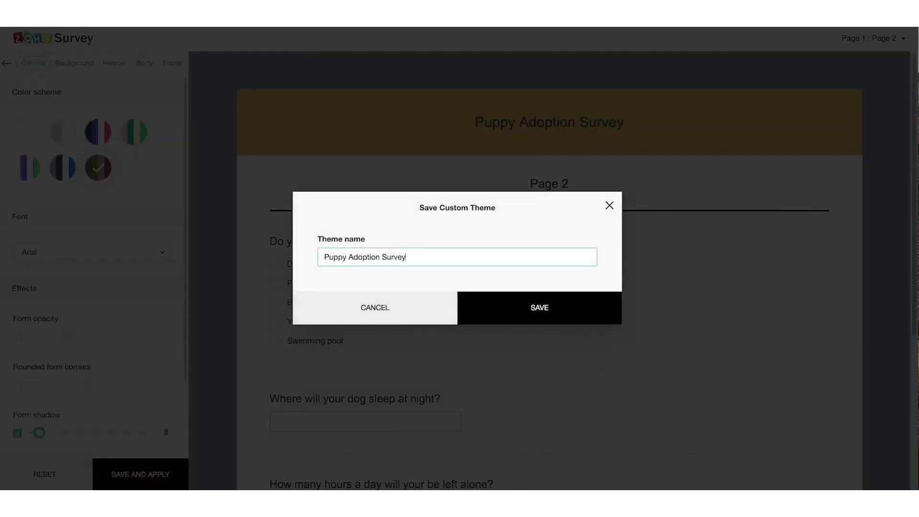
{"action": "left_click", "coordinate": [540, 313]}
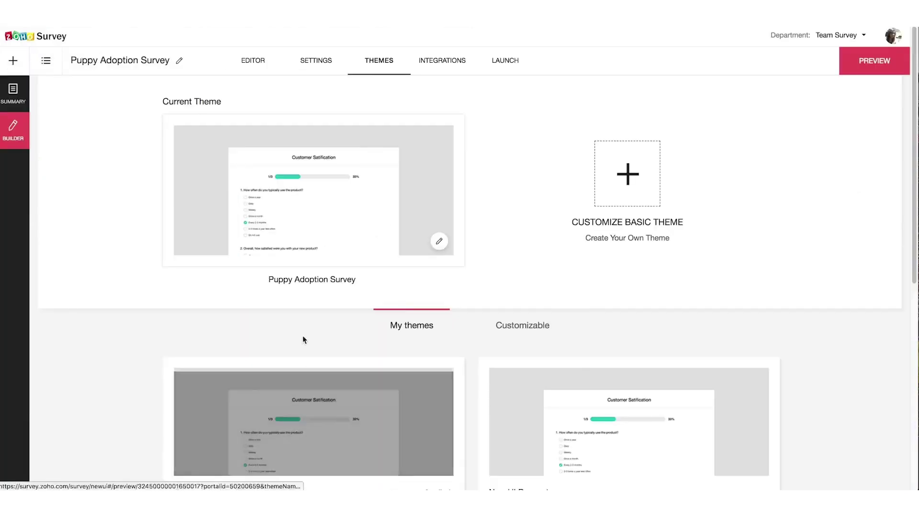
Step: Preview the survey on landscape tablet and phone, then open the publishing options
{"action": "left_click", "coordinate": [451, 63]}
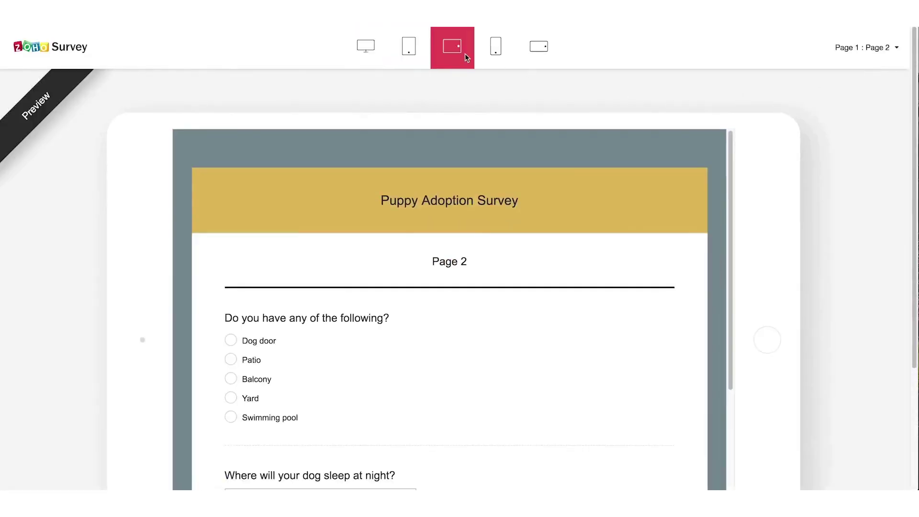
{"action": "left_click", "coordinate": [493, 53]}
{"action": "left_click", "coordinate": [531, 55]}
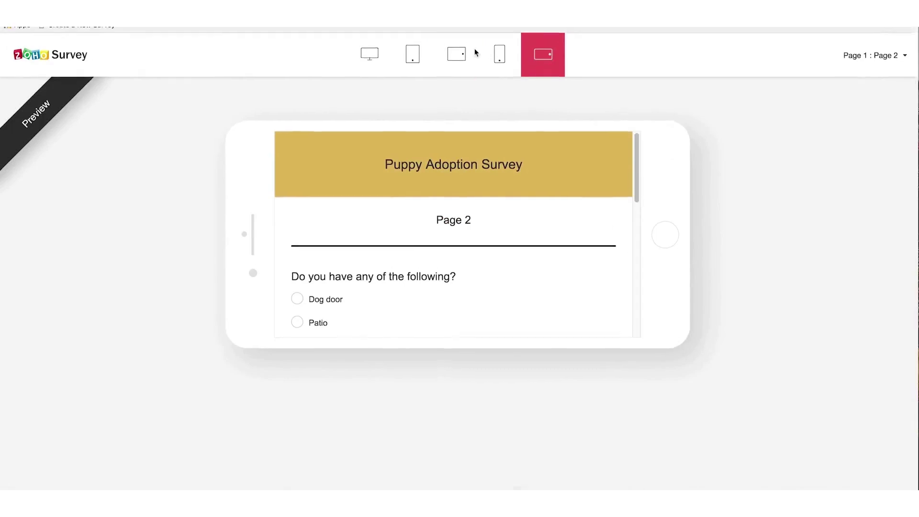
{"action": "left_click", "coordinate": [283, 35]}
{"action": "left_click", "coordinate": [494, 70]}
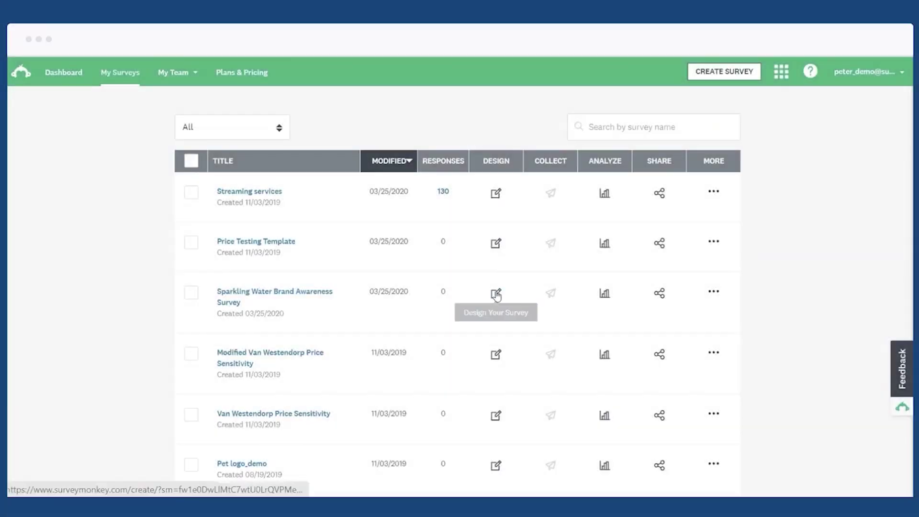
{"action": "left_click", "coordinate": [496, 293]}
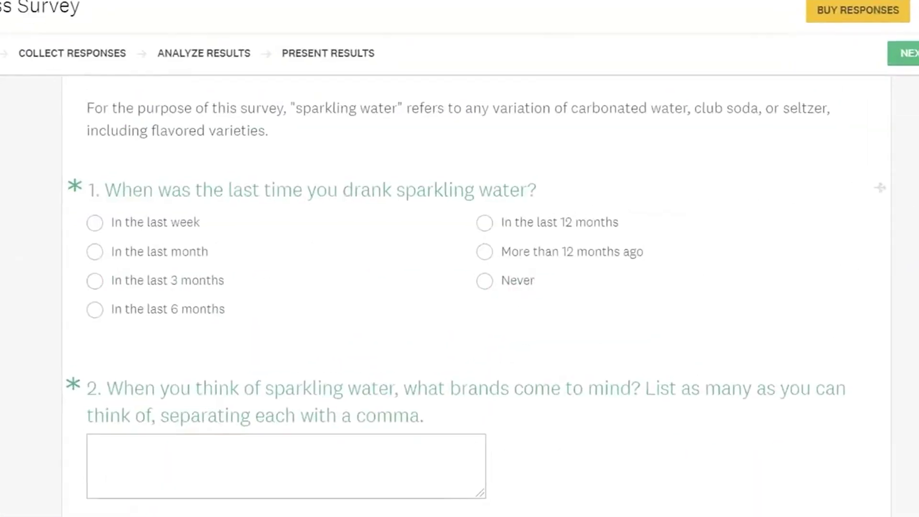
{"action": "mouse_move", "coordinate": [311, 190]}
{"action": "left_click", "coordinate": [604, 198]}
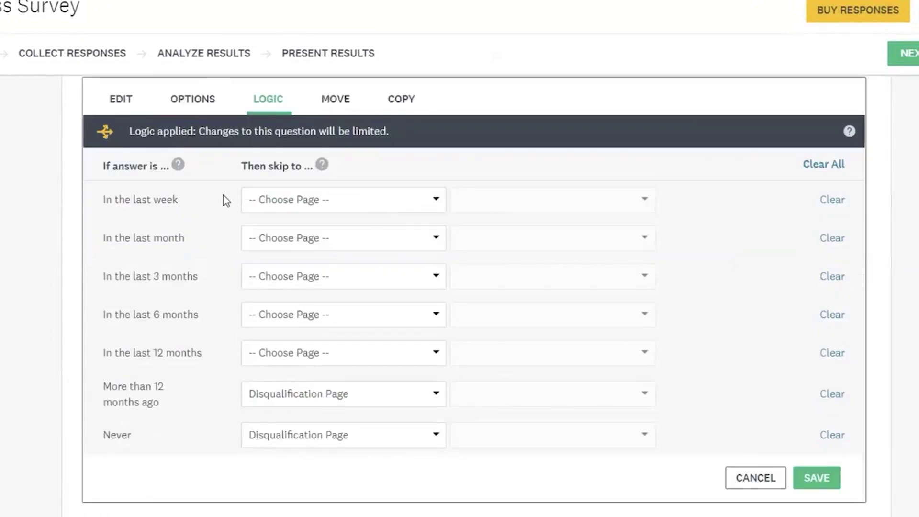
{"action": "left_click", "coordinate": [324, 394]}
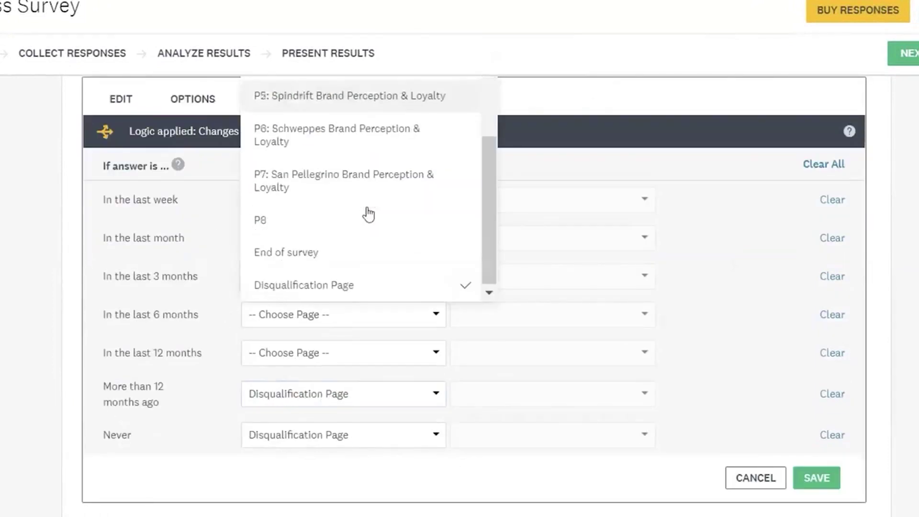
{"action": "left_click", "coordinate": [307, 281]}
{"action": "left_click", "coordinate": [830, 488]}
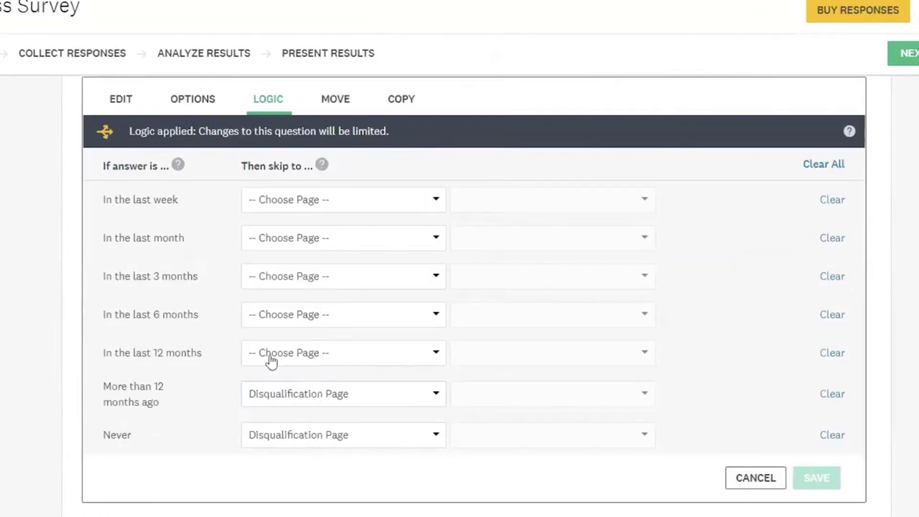
{"action": "scroll", "coordinate": [10, 309], "scroll_direction": "down", "scroll_amount": 4}
{"action": "scroll", "coordinate": [9, 309], "scroll_direction": "down", "scroll_amount": 10}
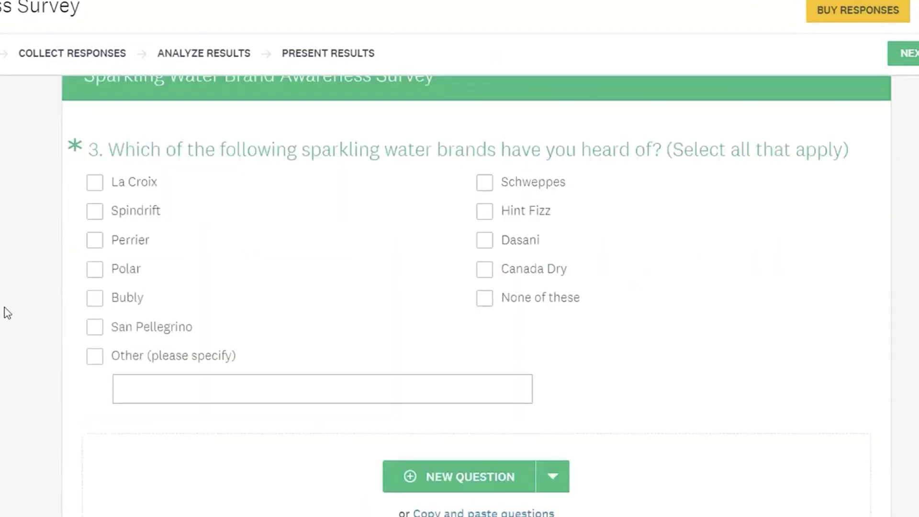
{"action": "scroll", "coordinate": [7, 313], "scroll_direction": "down", "scroll_amount": 8}
{"action": "scroll", "coordinate": [2, 314], "scroll_direction": "down", "scroll_amount": 10}
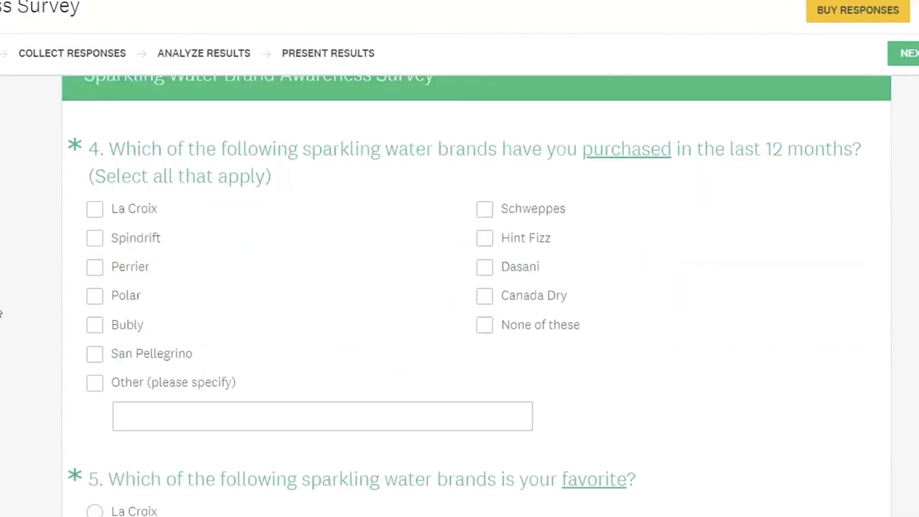
{"action": "scroll", "coordinate": [16, 312], "scroll_direction": "down", "scroll_amount": 6}
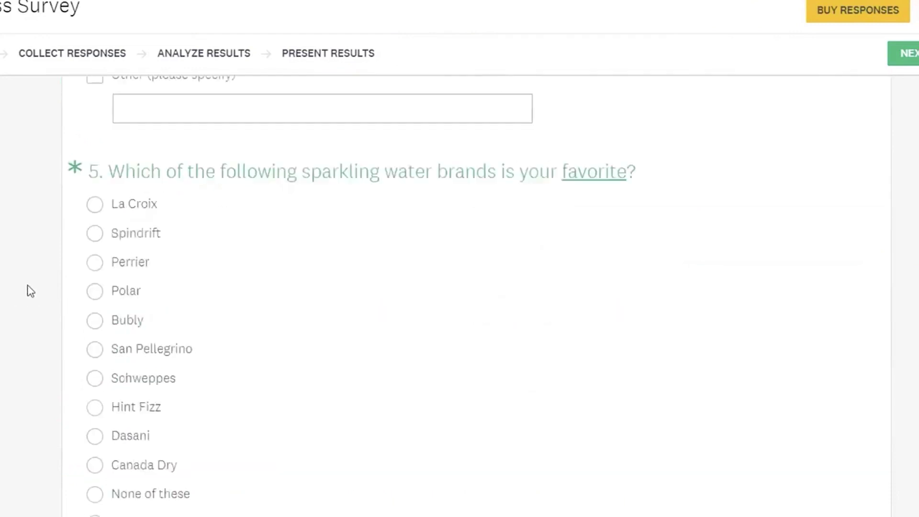
{"action": "scroll", "coordinate": [26, 289], "scroll_direction": "down", "scroll_amount": 10}
{"action": "scroll", "coordinate": [21, 281], "scroll_direction": "down", "scroll_amount": 6}
{"action": "scroll", "coordinate": [22, 283], "scroll_direction": "down", "scroll_amount": 2}
{"action": "scroll", "coordinate": [26, 278], "scroll_direction": "down", "scroll_amount": 2}
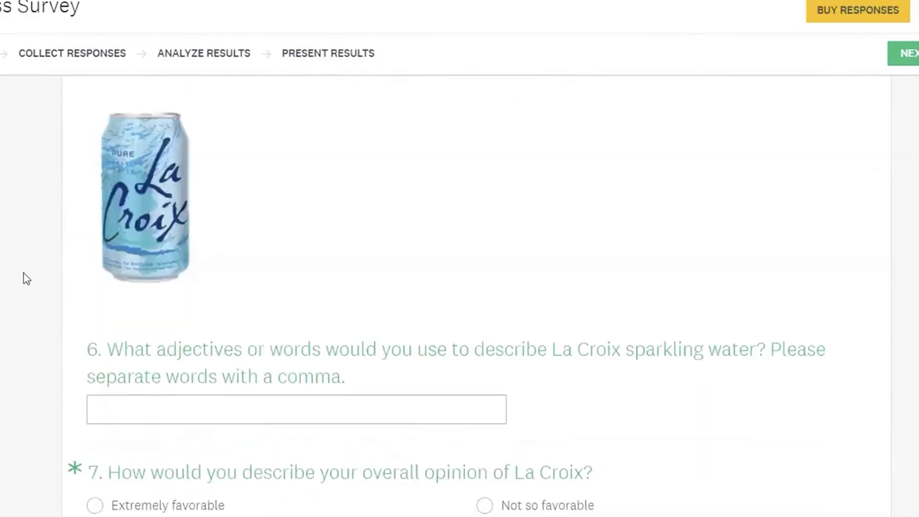
{"action": "scroll", "coordinate": [25, 277], "scroll_direction": "down", "scroll_amount": 3}
{"action": "scroll", "coordinate": [24, 277], "scroll_direction": "down", "scroll_amount": 6}
{"action": "scroll", "coordinate": [9, 283], "scroll_direction": "down", "scroll_amount": 10}
{"action": "scroll", "coordinate": [1, 289], "scroll_direction": "down", "scroll_amount": 4}
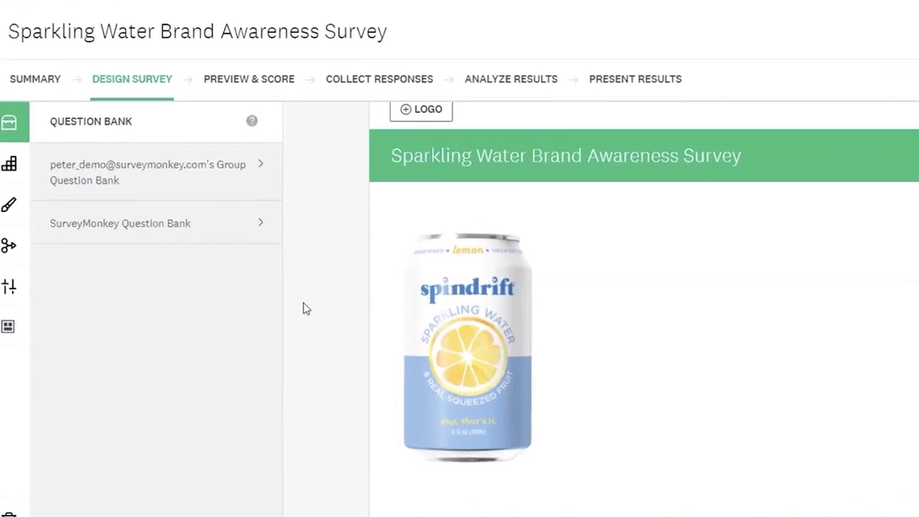
Step: Preview the Sparkling Water survey, move to Collect Responses, and choose 'Target your ideal respondents'
{"action": "left_click", "coordinate": [258, 80]}
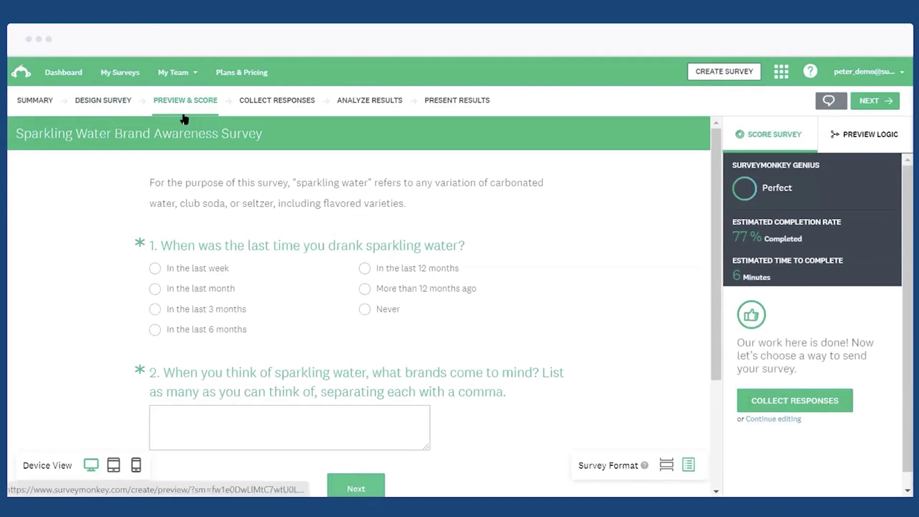
{"action": "left_click", "coordinate": [282, 102]}
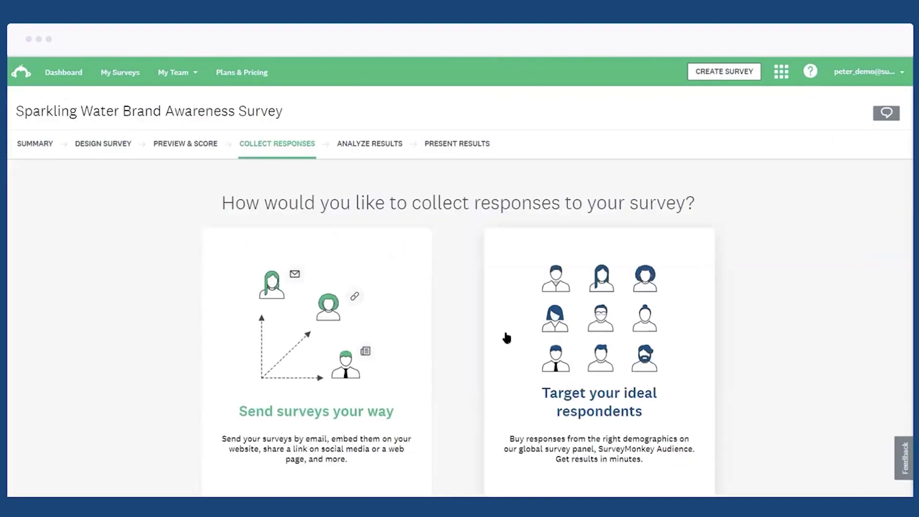
{"action": "left_click", "coordinate": [585, 322]}
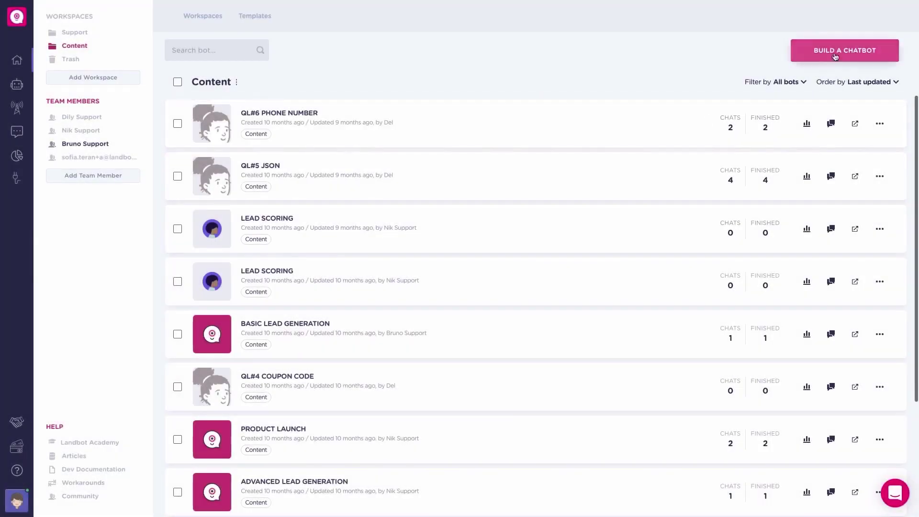
Step: Start a new Landbot Web chatbot and search the templates for 'survey'
{"action": "left_click", "coordinate": [836, 54]}
{"action": "left_click", "coordinate": [817, 112]}
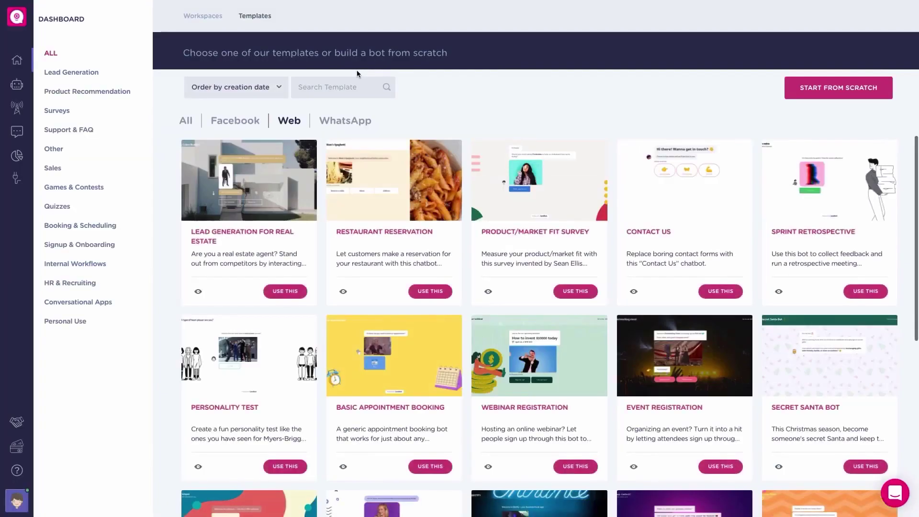
{"action": "left_click", "coordinate": [349, 84]}
{"action": "type", "text": "survey"}
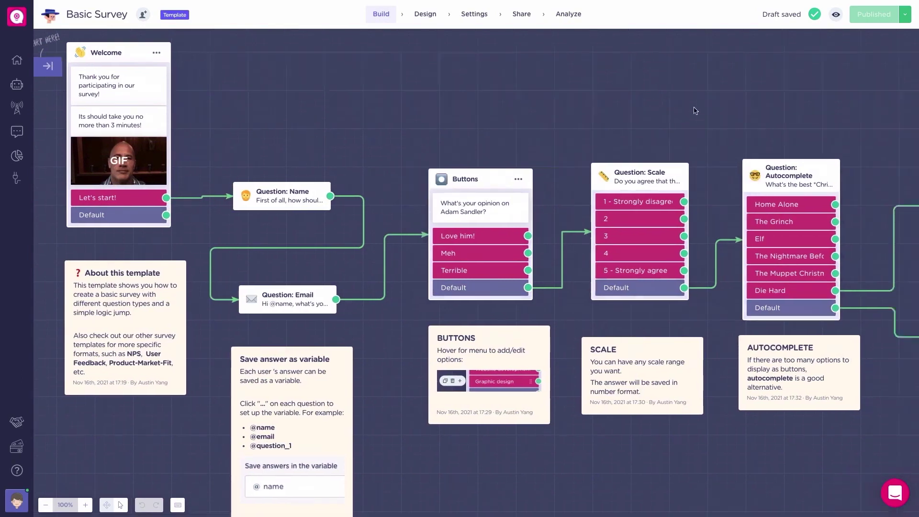
{"action": "scroll", "coordinate": [696, 111], "scroll_direction": "right", "scroll_amount": 10}
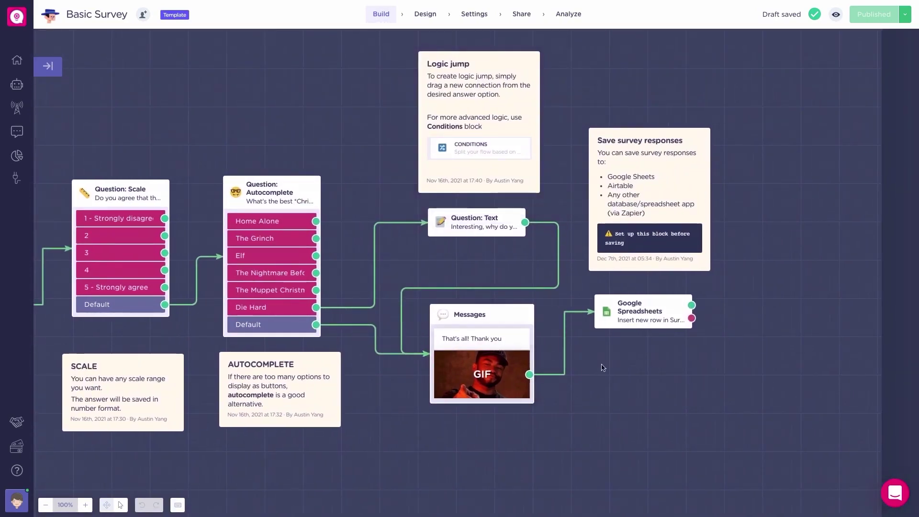
Step: Apply the Google Sheets step, then a Slack notification with added message variables
{"action": "left_click", "coordinate": [628, 309]}
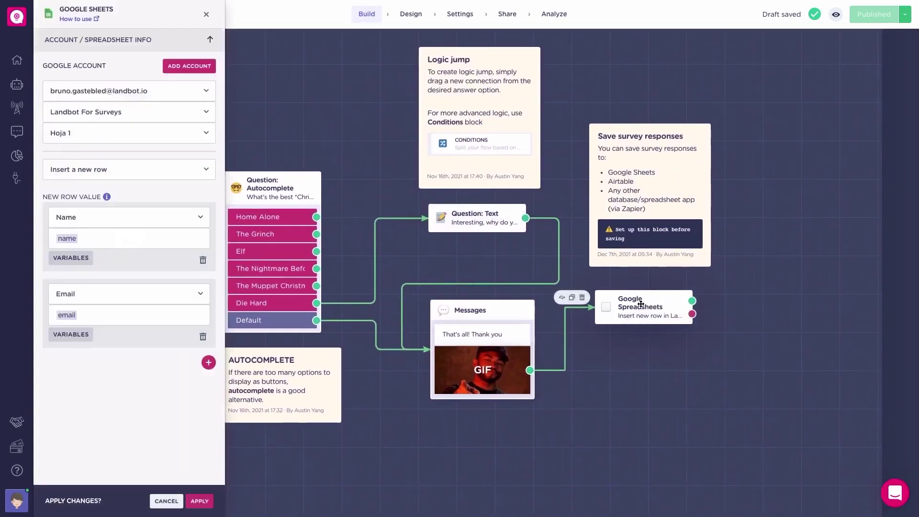
{"action": "left_click", "coordinate": [200, 501]}
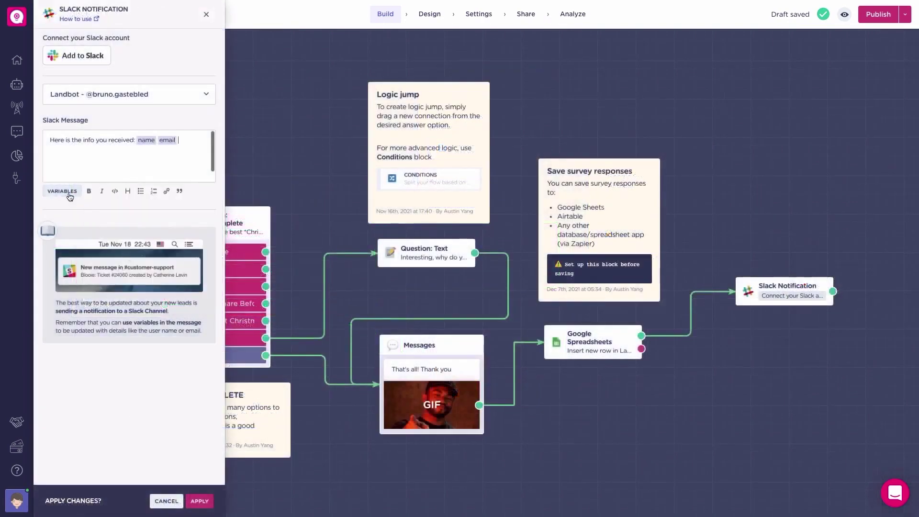
{"action": "left_click", "coordinate": [69, 196]}
{"action": "left_click", "coordinate": [119, 276]}
{"action": "left_click", "coordinate": [200, 501]}
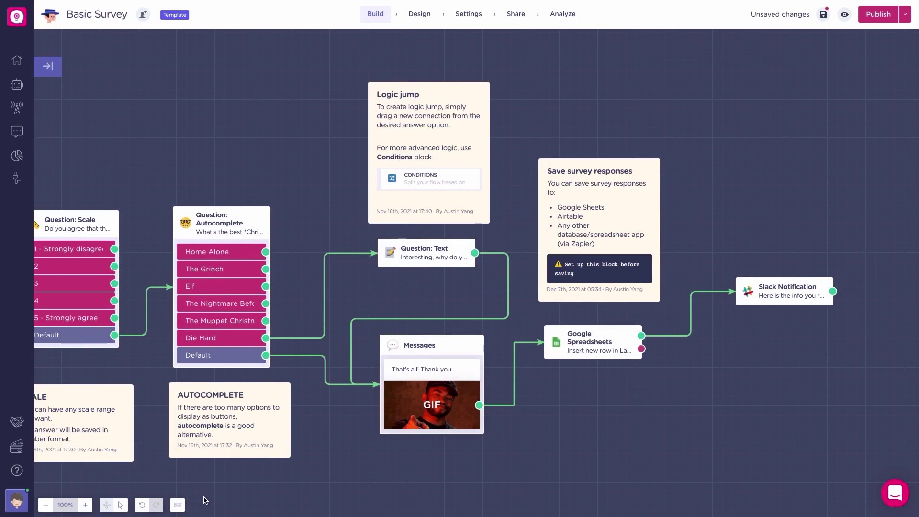
{"action": "scroll", "coordinate": [236, 308], "scroll_direction": "left", "scroll_amount": 10}
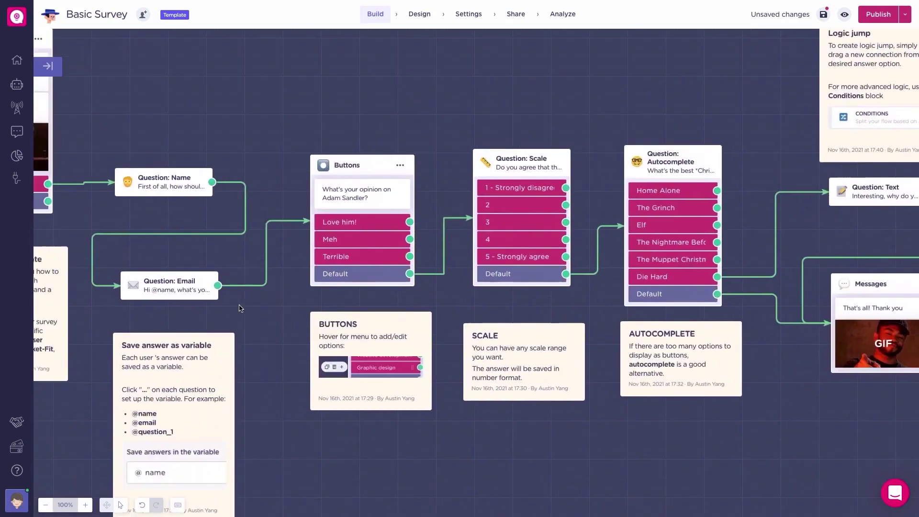
Step: Add an 'email' hidden field in Settings, apply the changes, and return to Build
{"action": "left_click", "coordinate": [469, 14]}
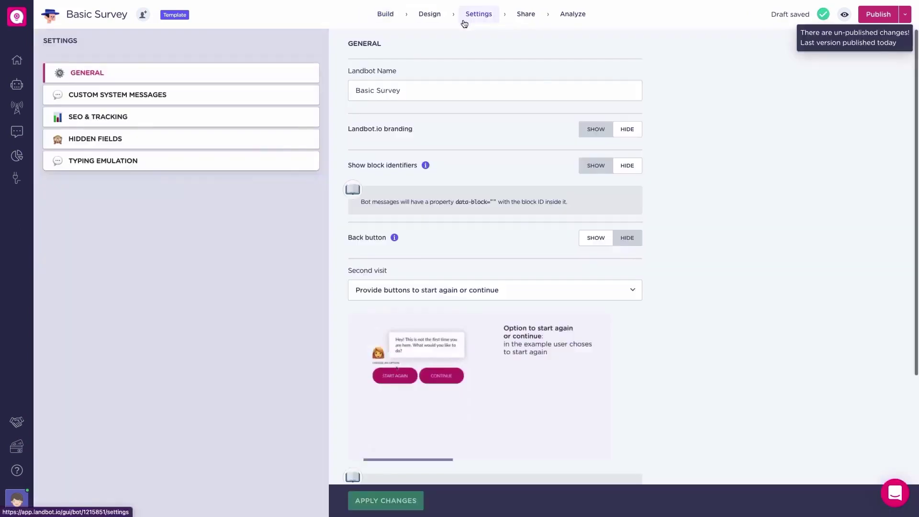
{"action": "left_click", "coordinate": [97, 138]}
{"action": "type", "text": "email"}
{"action": "left_click", "coordinate": [385, 500]}
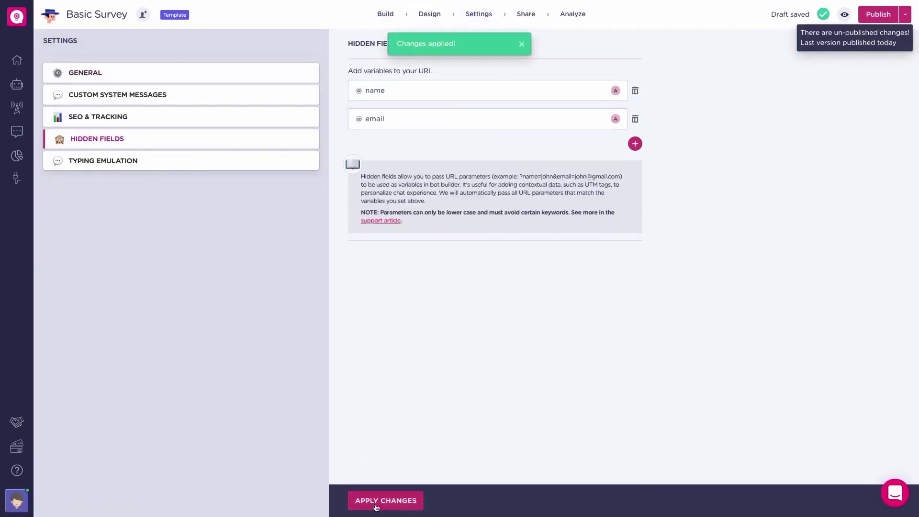
{"action": "left_click", "coordinate": [386, 13]}
{"action": "left_click", "coordinate": [527, 279]}
{"action": "left_click", "coordinate": [178, 145]}
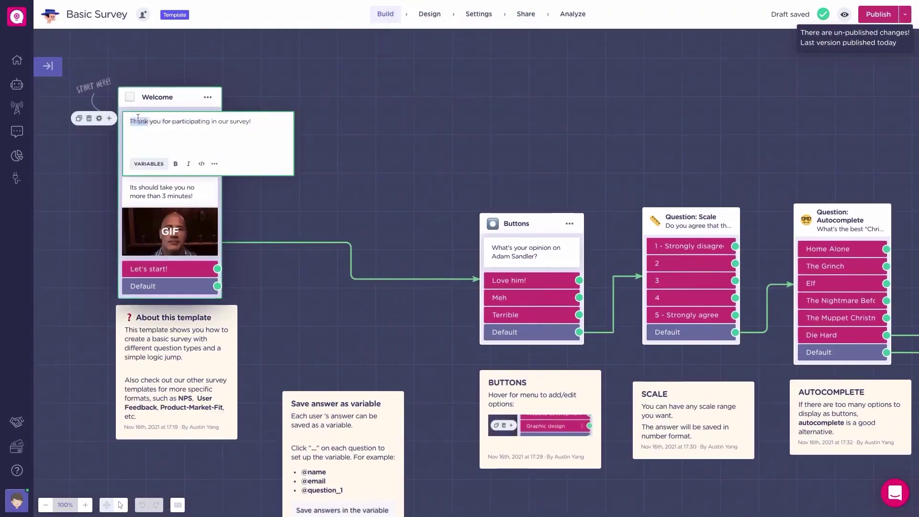
{"action": "type", "text": "Hi @name! How are you?"}
{"action": "left_click", "coordinate": [390, 123]}
{"action": "left_click", "coordinate": [878, 14]}
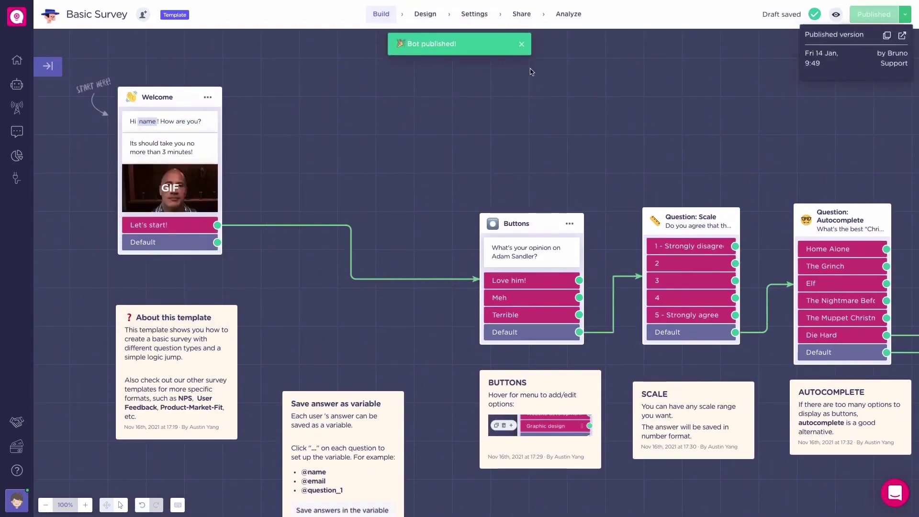
{"action": "left_click", "coordinate": [106, 94]}
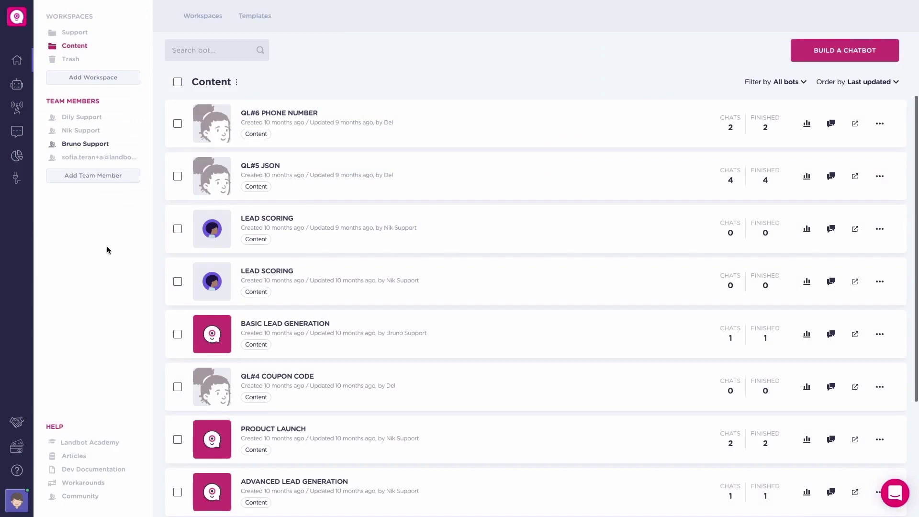
Step: Create a new Landbot Web bot from the Basic Survey template found by searching 'survey'
{"action": "left_click", "coordinate": [829, 60]}
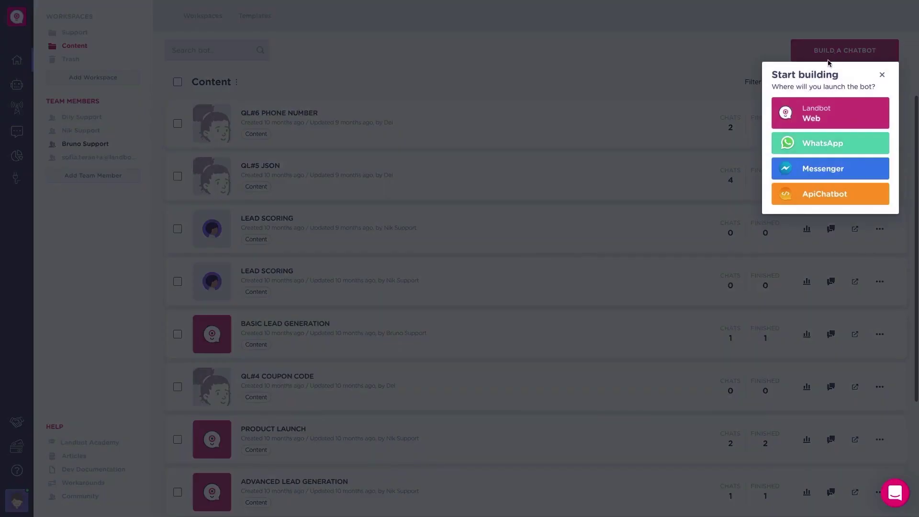
{"action": "left_click", "coordinate": [821, 114]}
{"action": "left_click", "coordinate": [348, 80]}
{"action": "type", "text": "survey"}
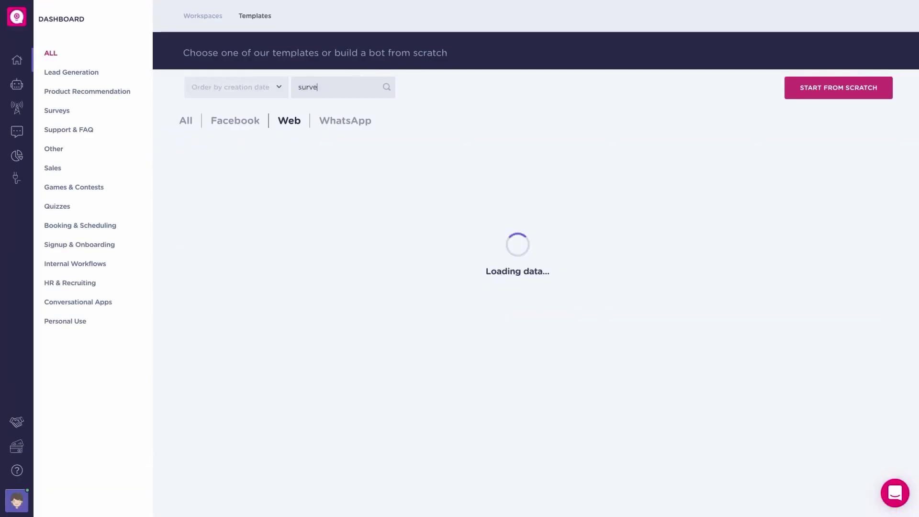
{"action": "left_click", "coordinate": [573, 289]}
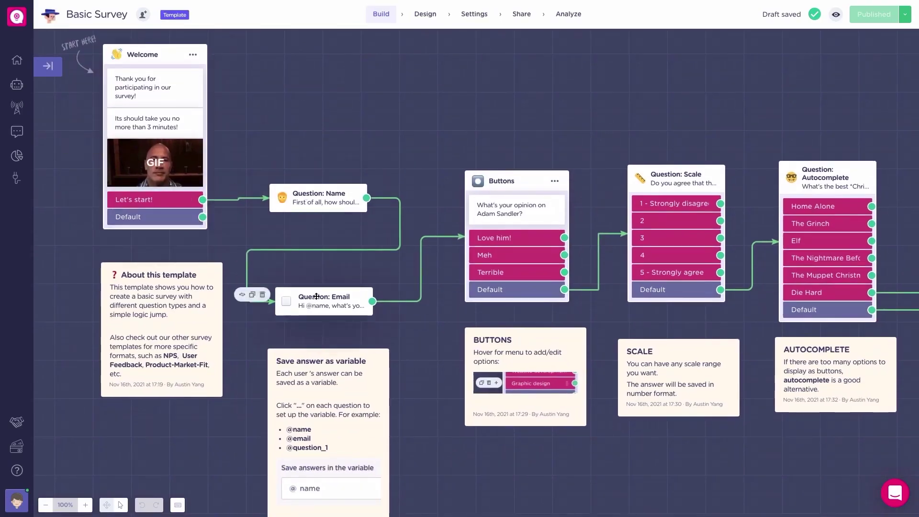
{"action": "scroll", "coordinate": [695, 110], "scroll_direction": "right", "scroll_amount": 3}
{"action": "scroll", "coordinate": [695, 111], "scroll_direction": "right", "scroll_amount": 10}
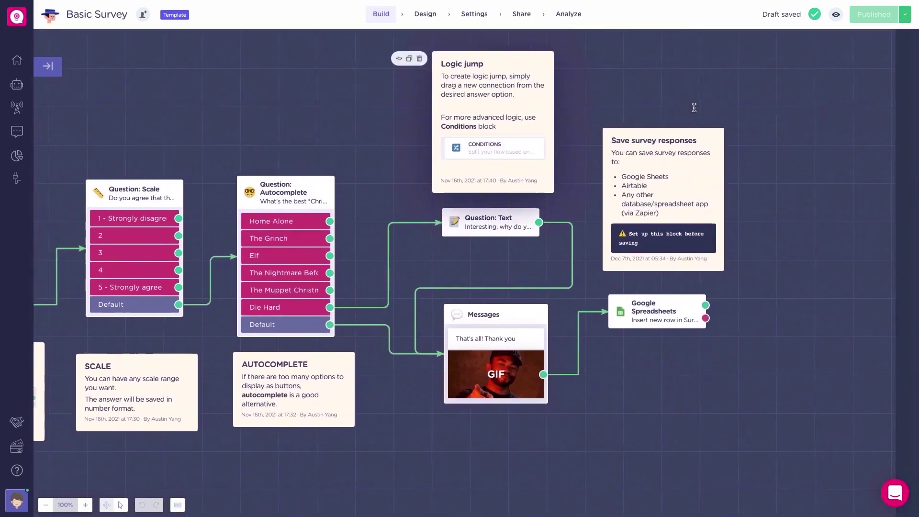
{"action": "mouse_move", "coordinate": [642, 311]}
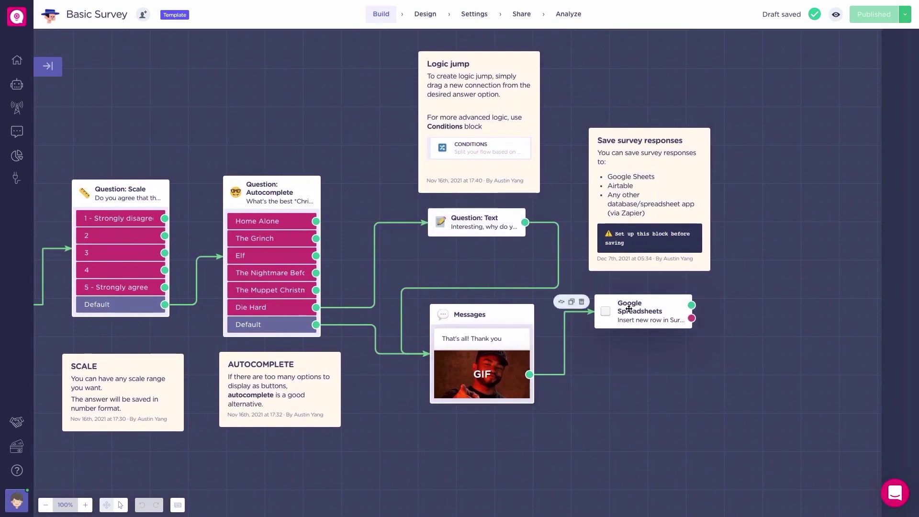
Step: Apply the Google Sheets step and attach a Slack notification carrying email and phone
{"action": "left_click", "coordinate": [629, 308]}
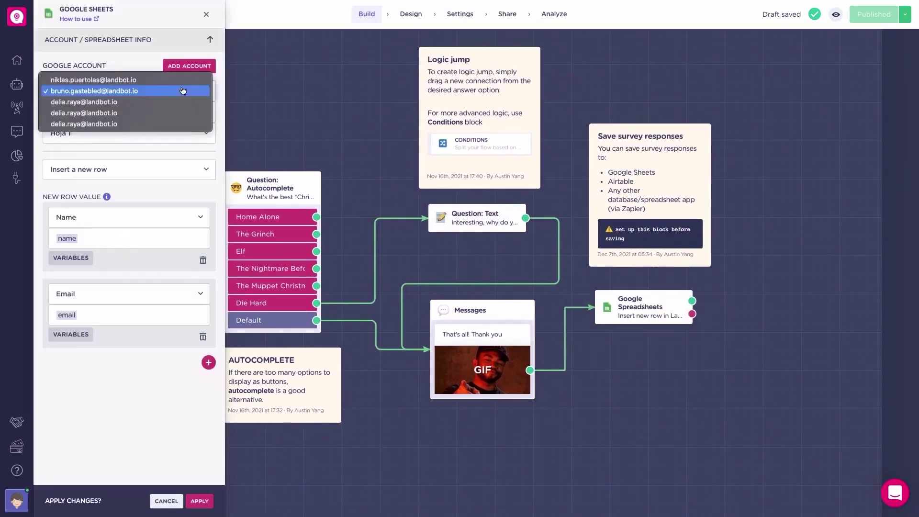
{"action": "left_click", "coordinate": [200, 501]}
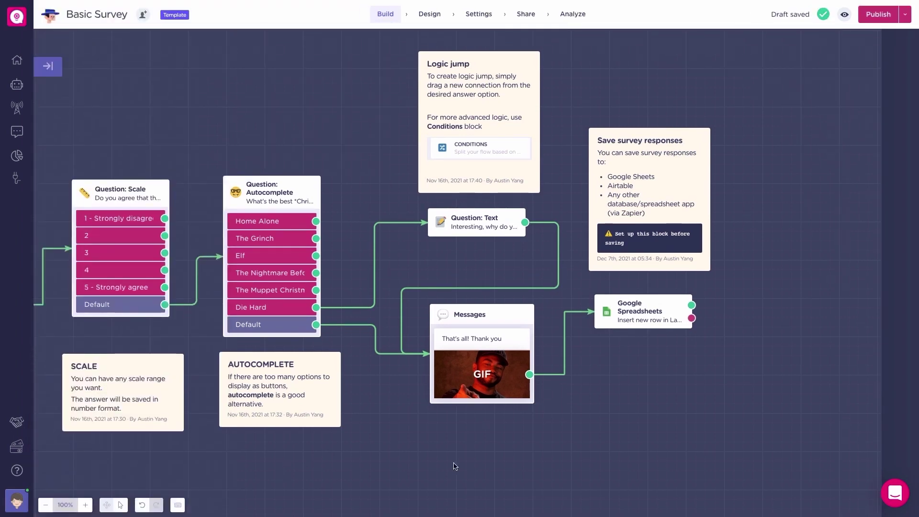
{"action": "left_click_drag", "start_coordinate": [692, 305], "coordinate": [788, 254]}
{"action": "left_click", "coordinate": [814, 325]}
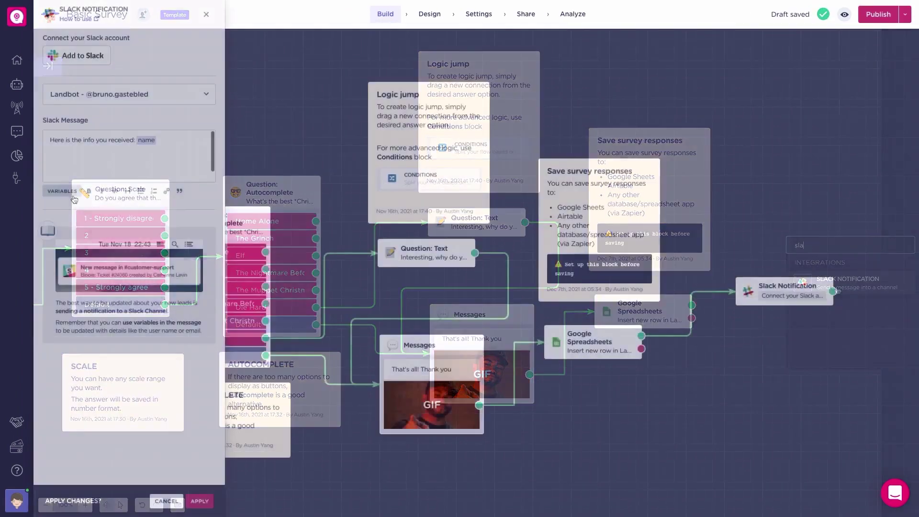
{"action": "left_click", "coordinate": [128, 259]}
{"action": "left_click", "coordinate": [125, 282]}
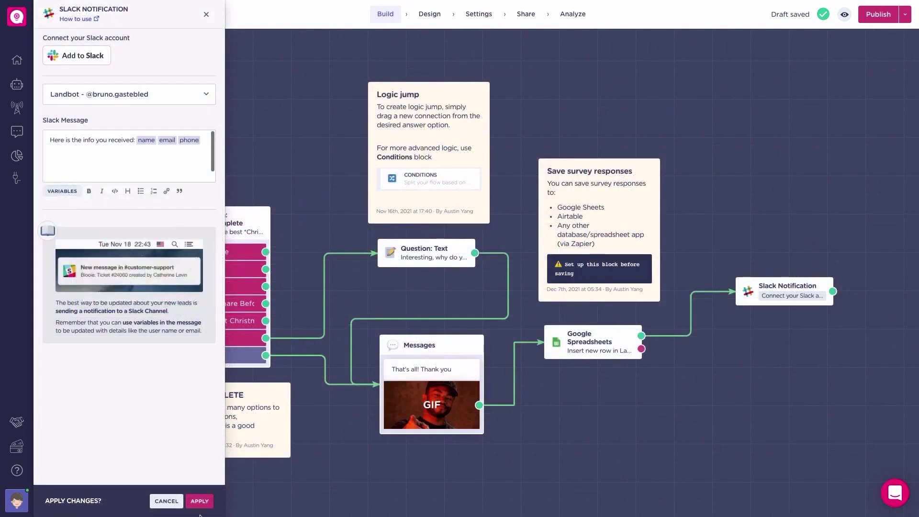
{"action": "left_click", "coordinate": [205, 501]}
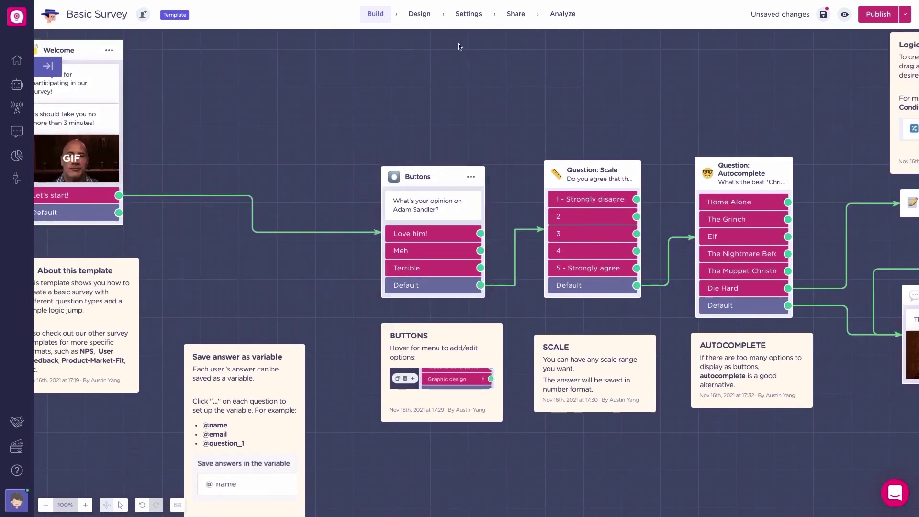
Step: Add an 'email' hidden field under Settings > Hidden Fields, apply it, and return to Build
{"action": "left_click", "coordinate": [468, 14]}
{"action": "left_click", "coordinate": [252, 139]}
{"action": "left_click", "coordinate": [633, 121]}
{"action": "type", "text": "email"}
{"action": "key", "text": "Return"}
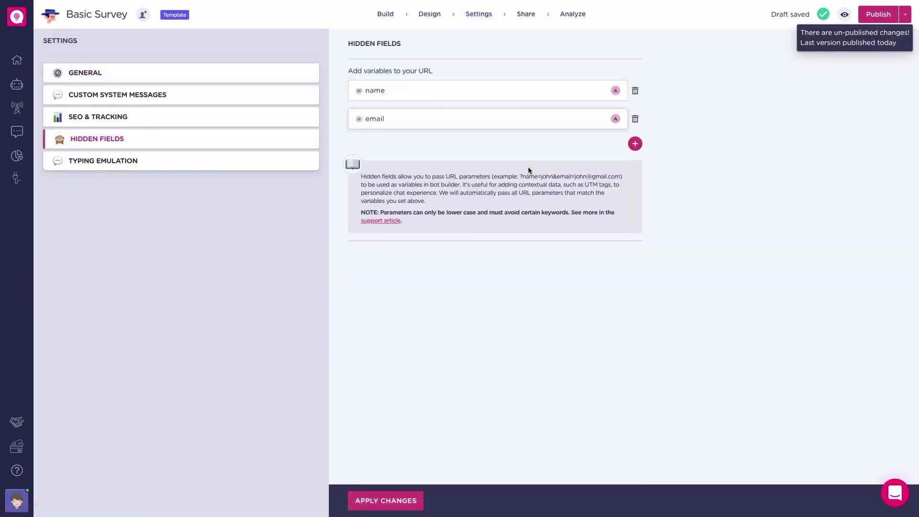
{"action": "left_click", "coordinate": [383, 500]}
{"action": "left_click", "coordinate": [385, 14]}
{"action": "left_click", "coordinate": [520, 279]}
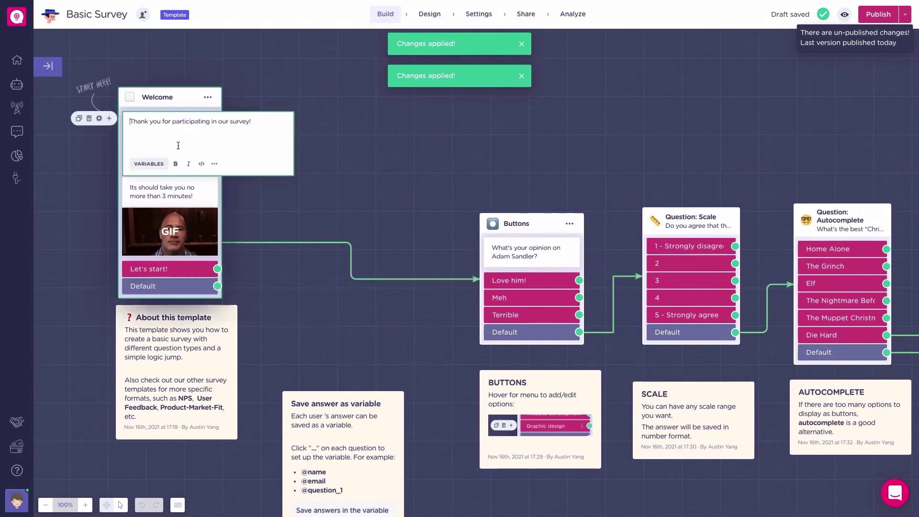